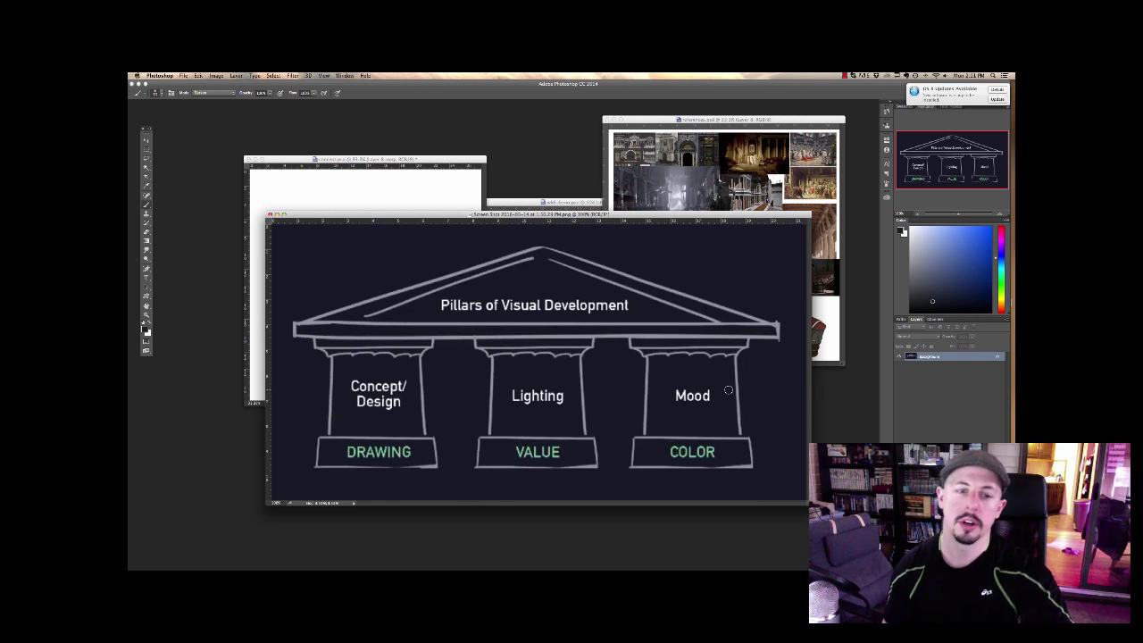
Bring references.psd to the front, zoom it in twice to 66.7% and centre its window
drag(617, 216, 549, 279)
click(653, 209)
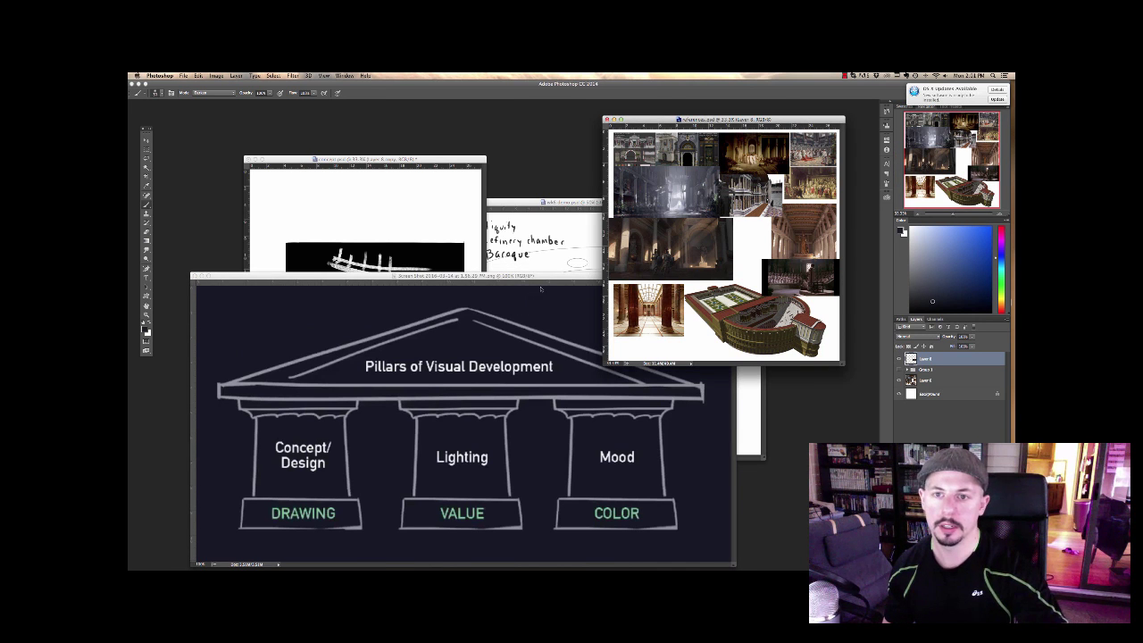
key(super+equal)
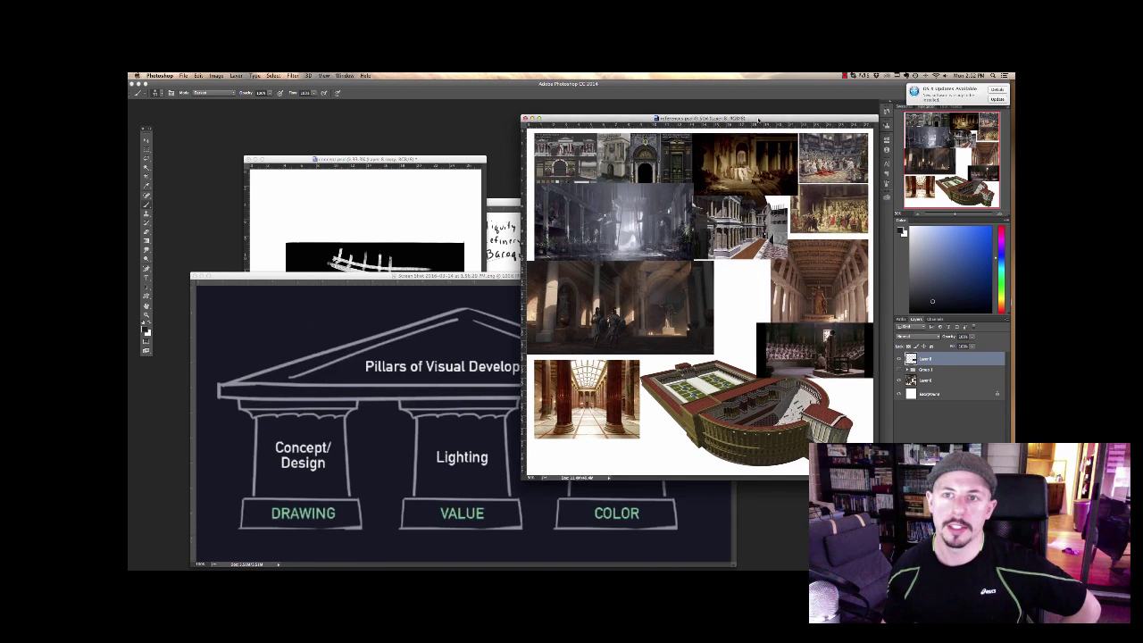
drag(749, 118, 661, 137)
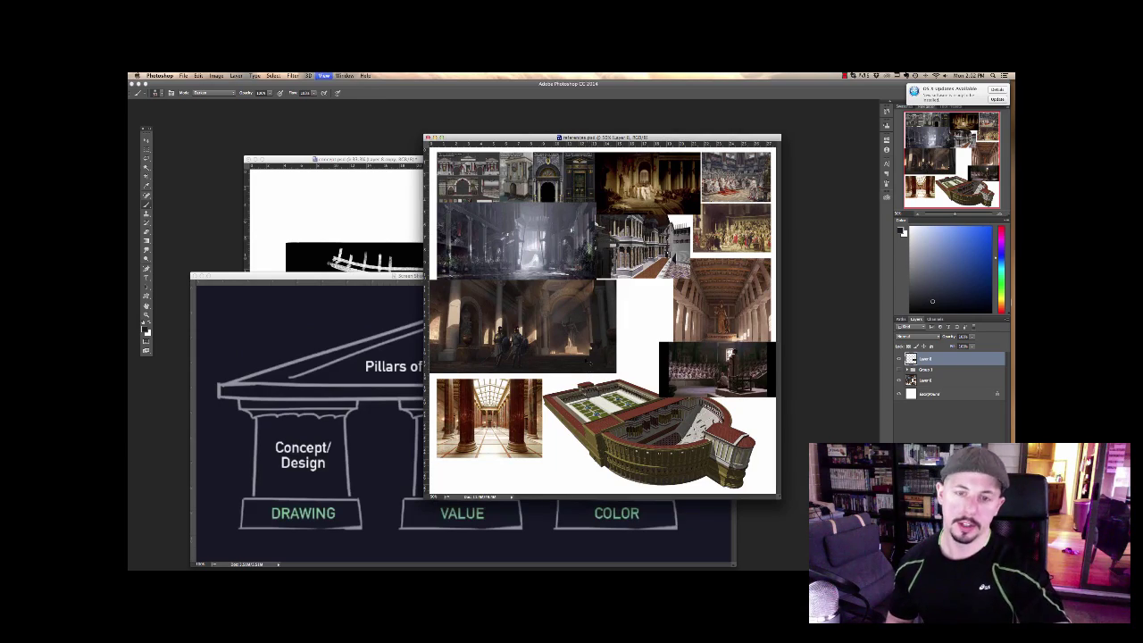
key(super+equal)
scroll(638, 339, up, 1)
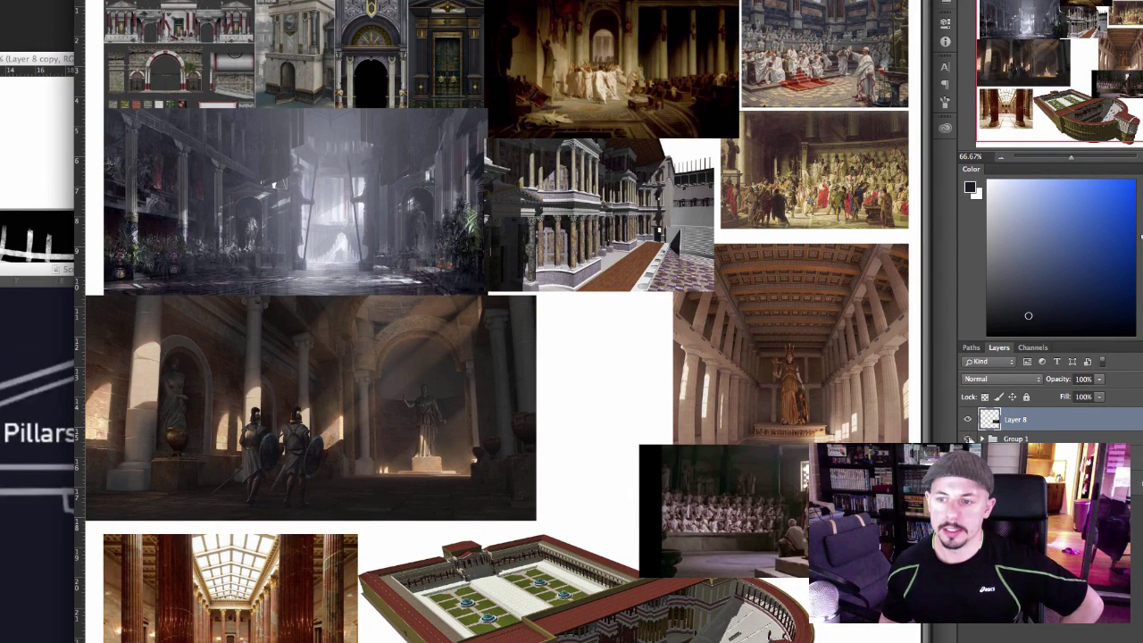
Show the teal reference-types text layer on the board, then switch to concept.psd
click(967, 437)
click(966, 419)
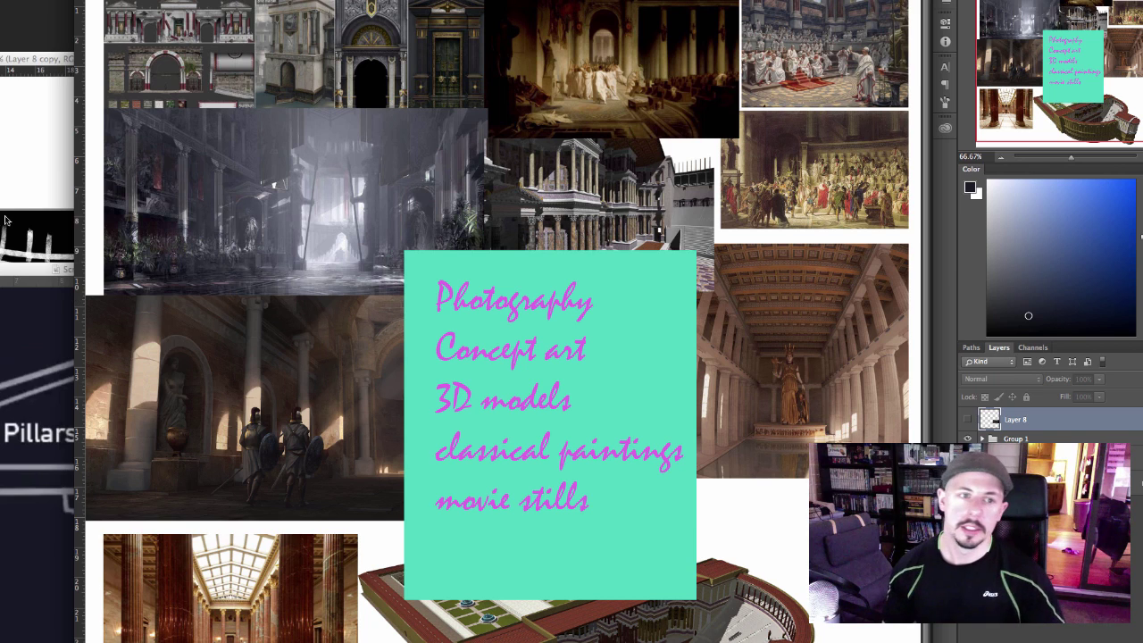
key(ctrl+Tab)
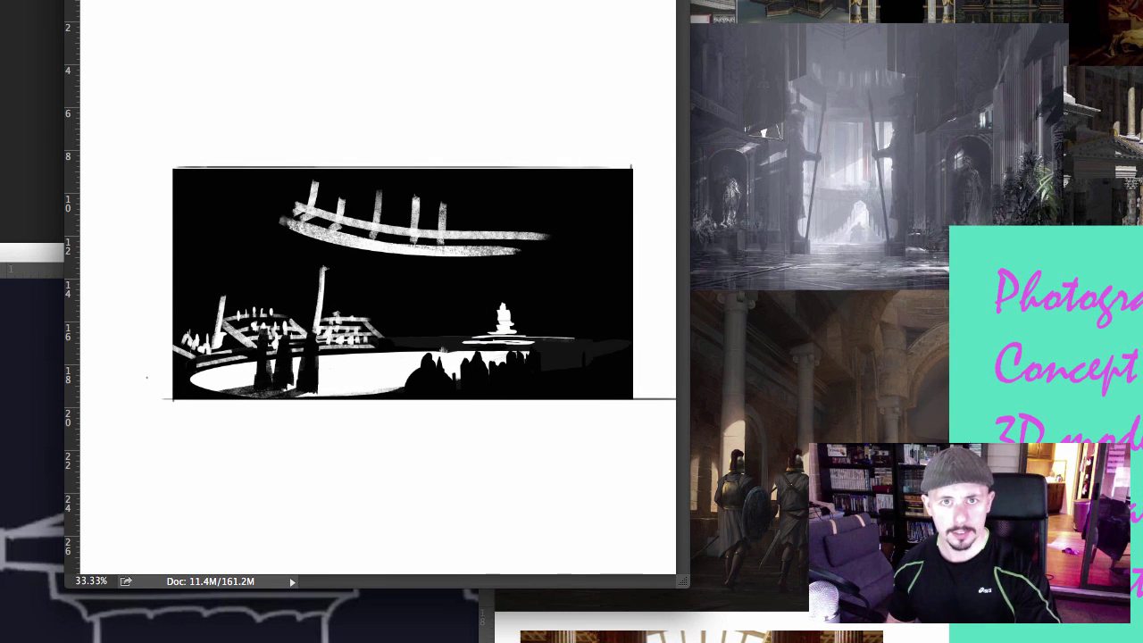
Dismiss the hidden-layer alert, move concept.psd left and zoom in on its value thumbnails
click(462, 122)
click(1043, 139)
mouse_move(571, 1)
mouse_down()
mouse_move(420, 54)
mouse_move(420, 0)
mouse_up()
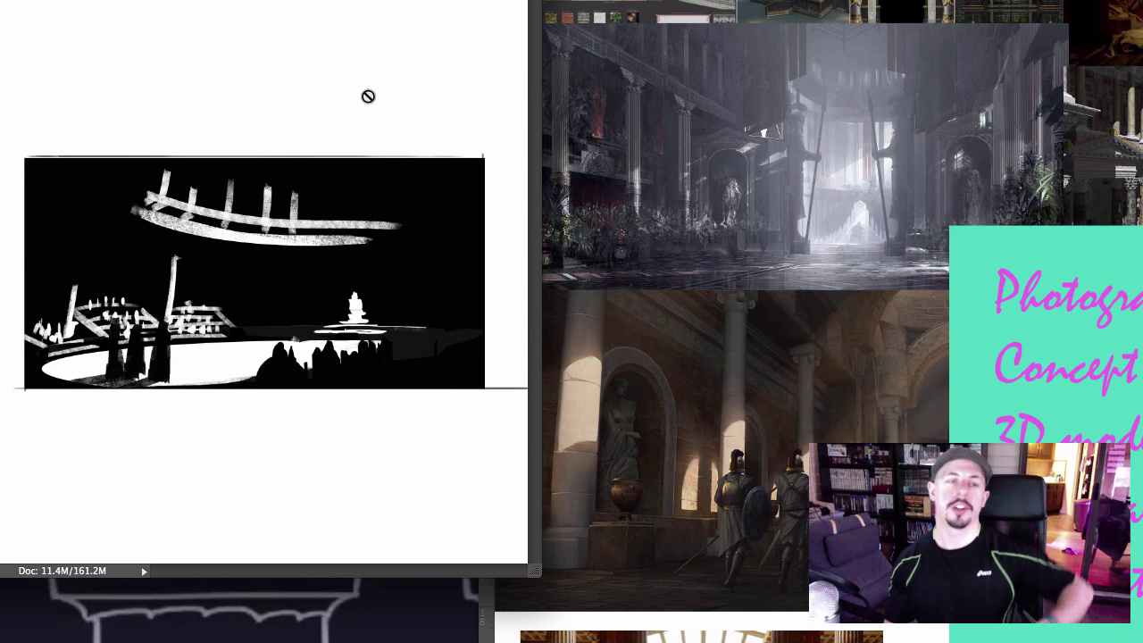
key(super+plus)
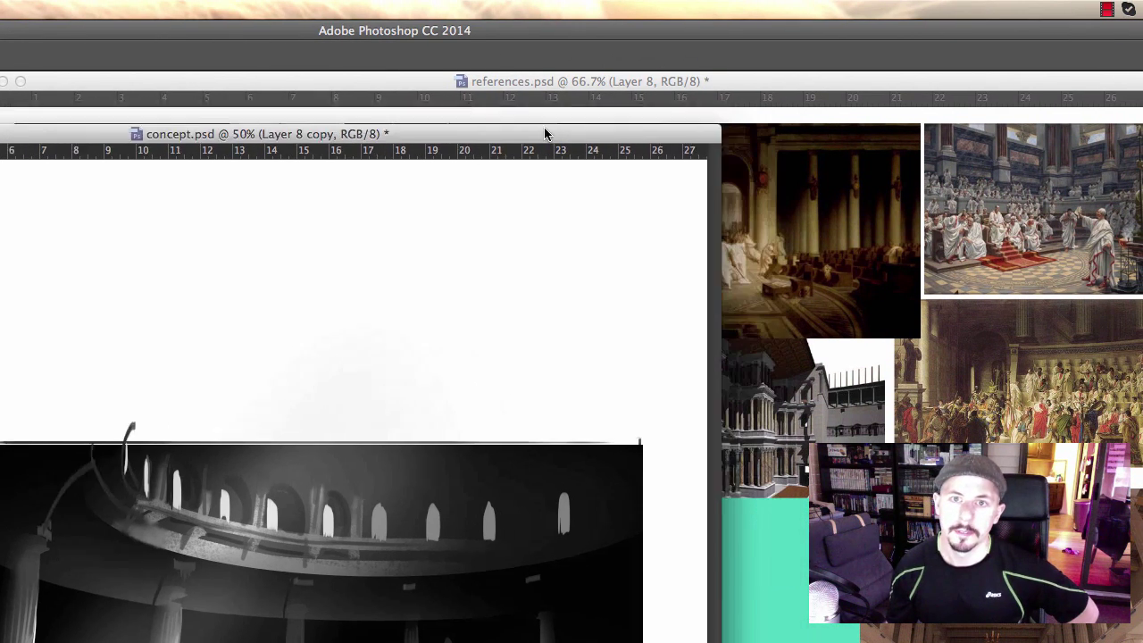
Move concept.psd aside, bring references.psd forward and zoom out to see the whole board
drag(546, 134, 131, 232)
click(880, 302)
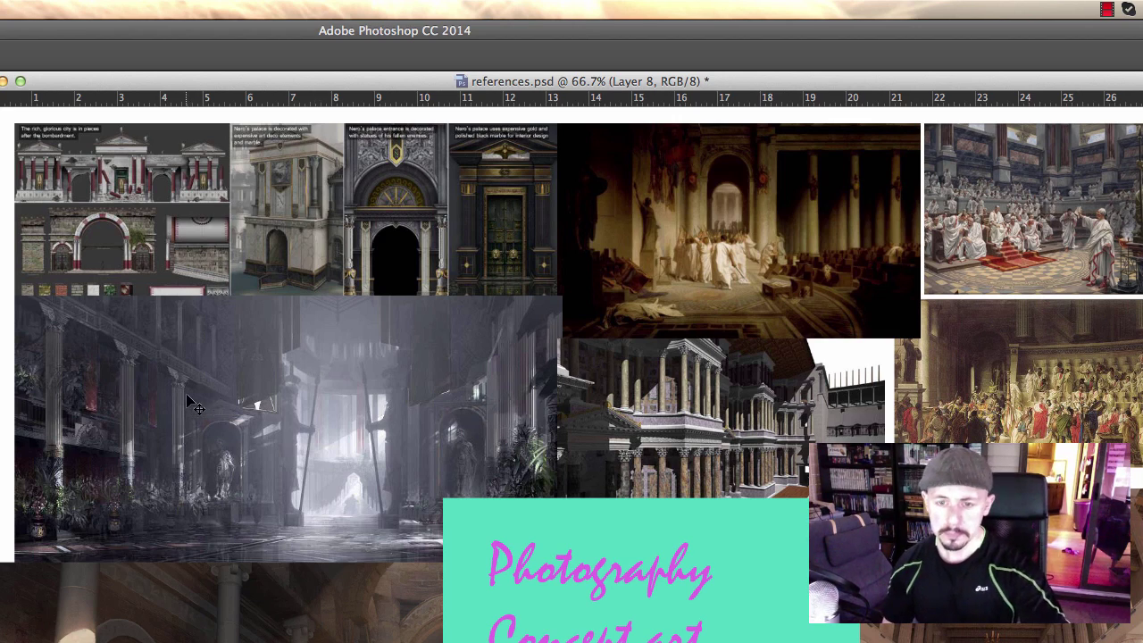
key(super+minus)
key(super+minus)
key(super+minus)
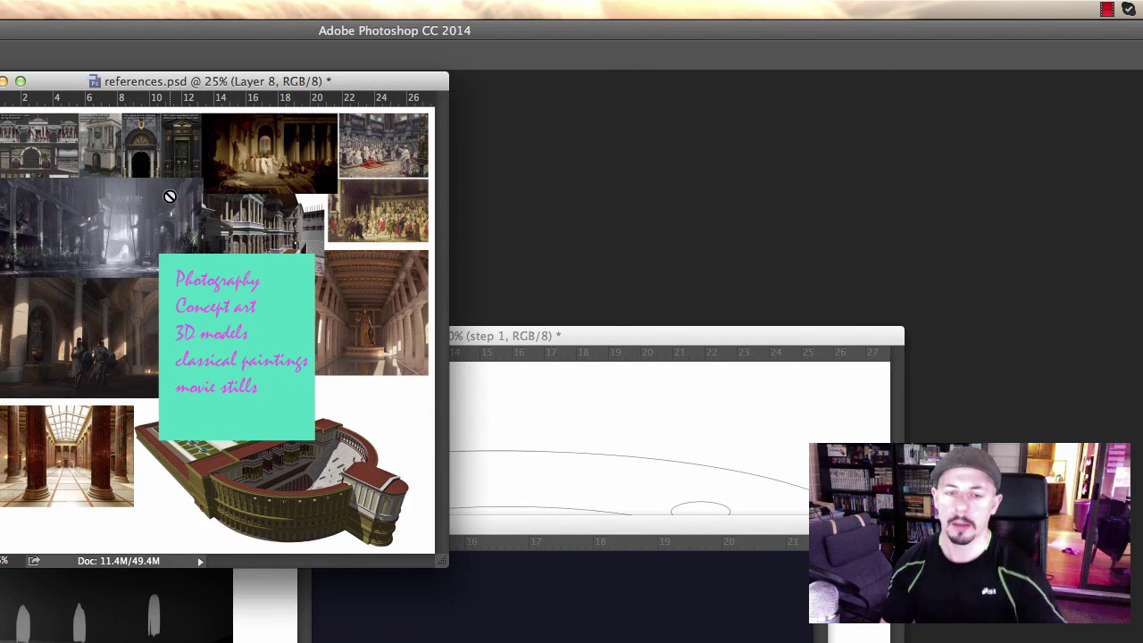
Rearrange the reference board and concept windows, then bring the wk6 demo notes forward
drag(246, 78, 0, 85)
drag(149, 240, 814, 147)
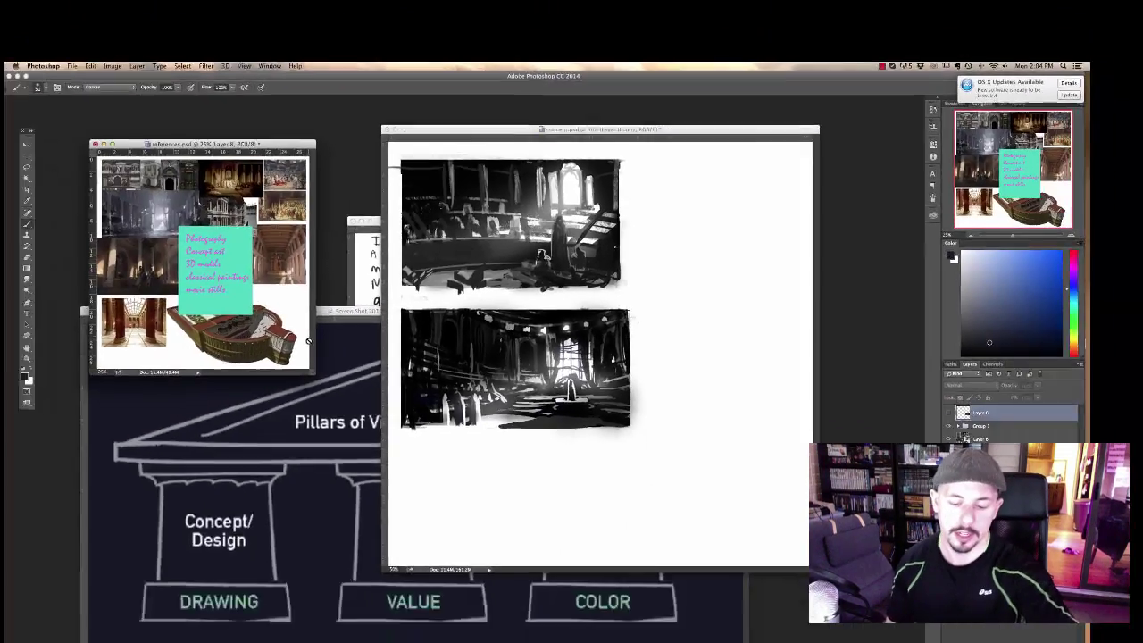
key(super+minus)
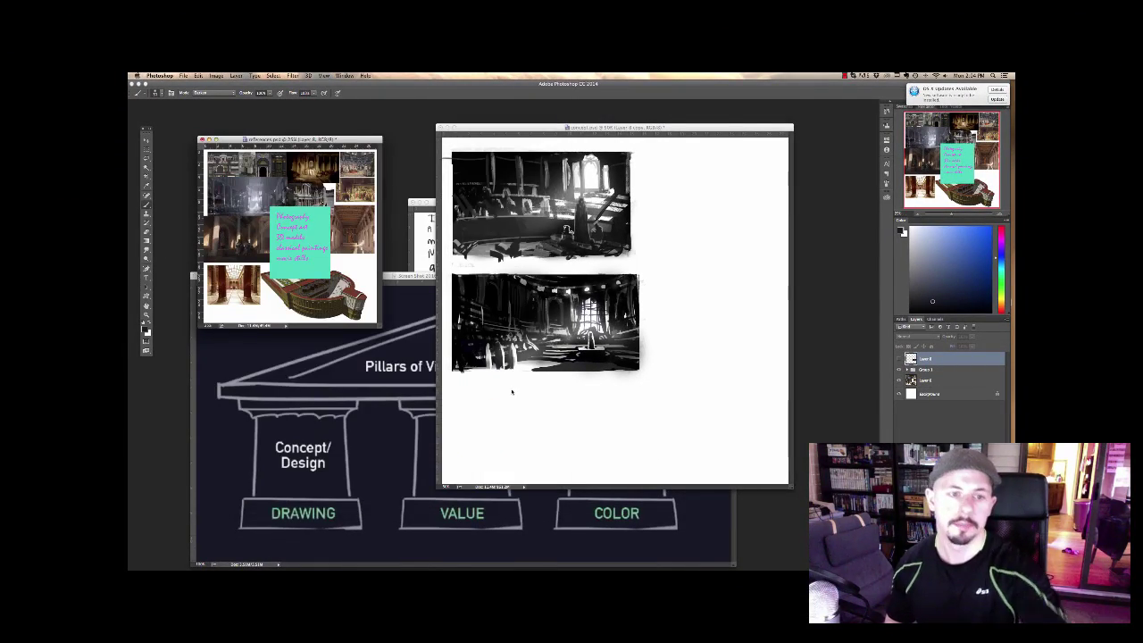
drag(522, 130, 247, 284)
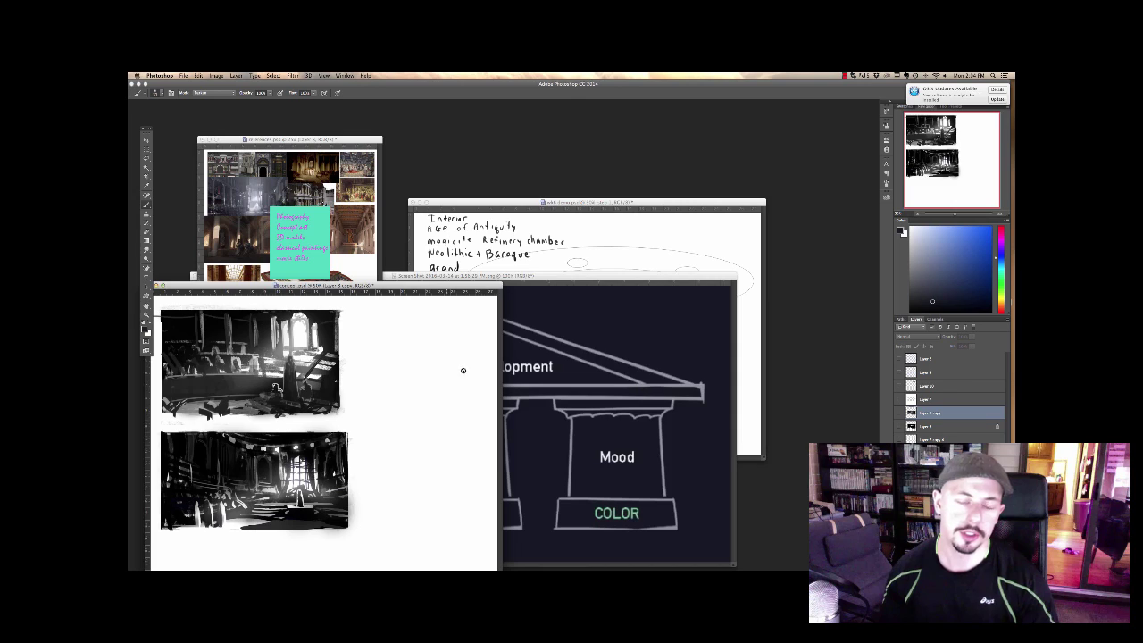
key(ctrl+Tab)
Toggle the perspective ellipse group's visibility off and on, then undo to reveal the full sketch
click(900, 415)
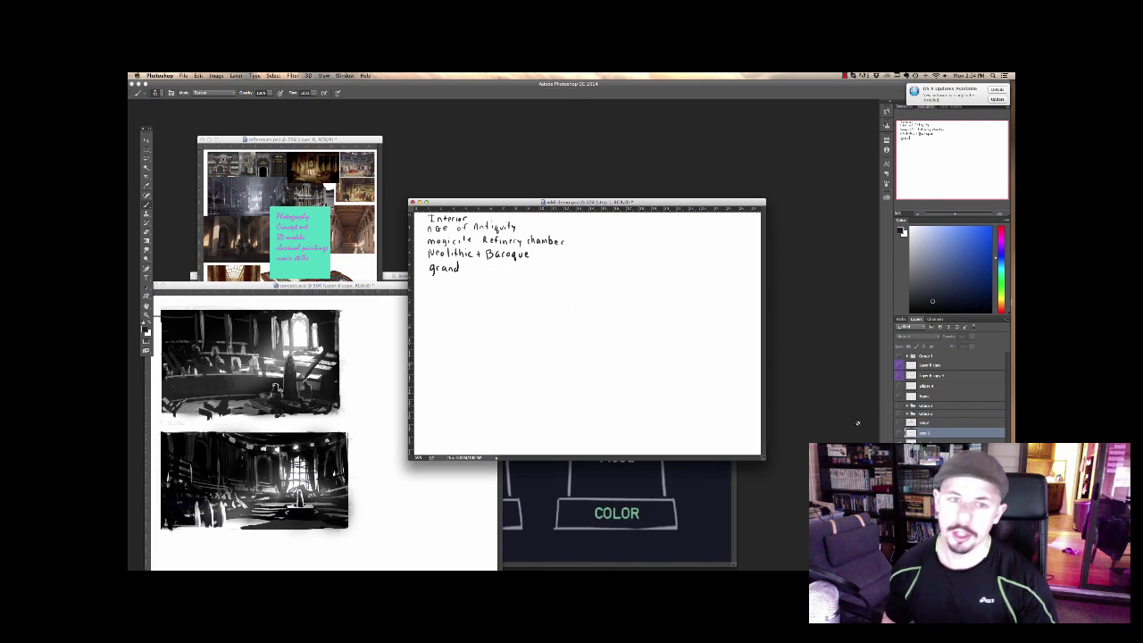
click(900, 415)
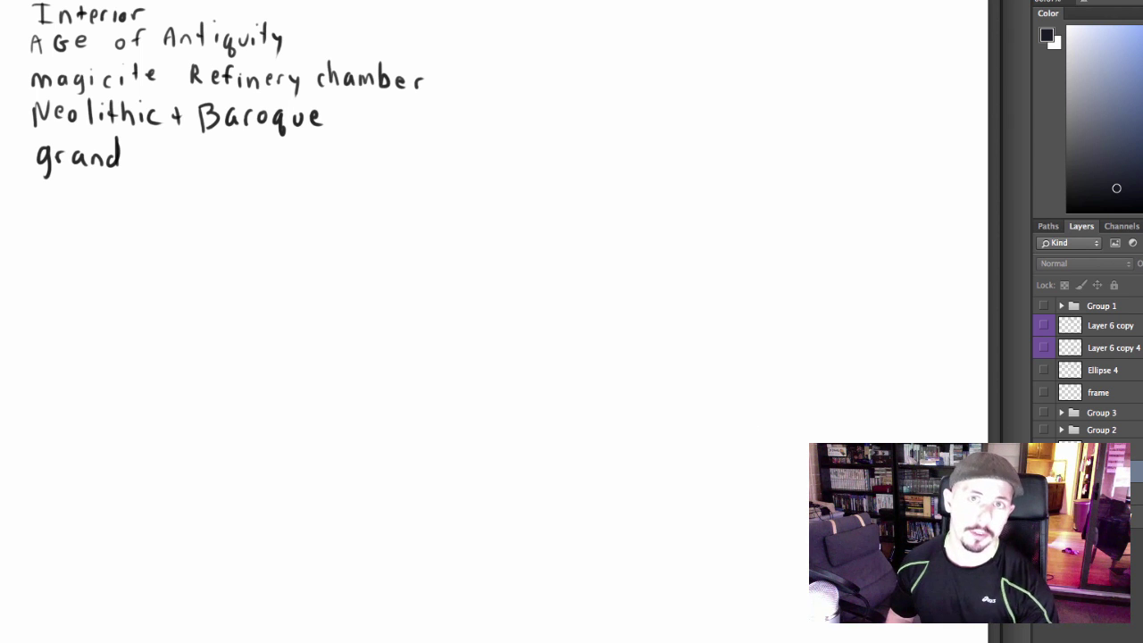
key(ctrl+z)
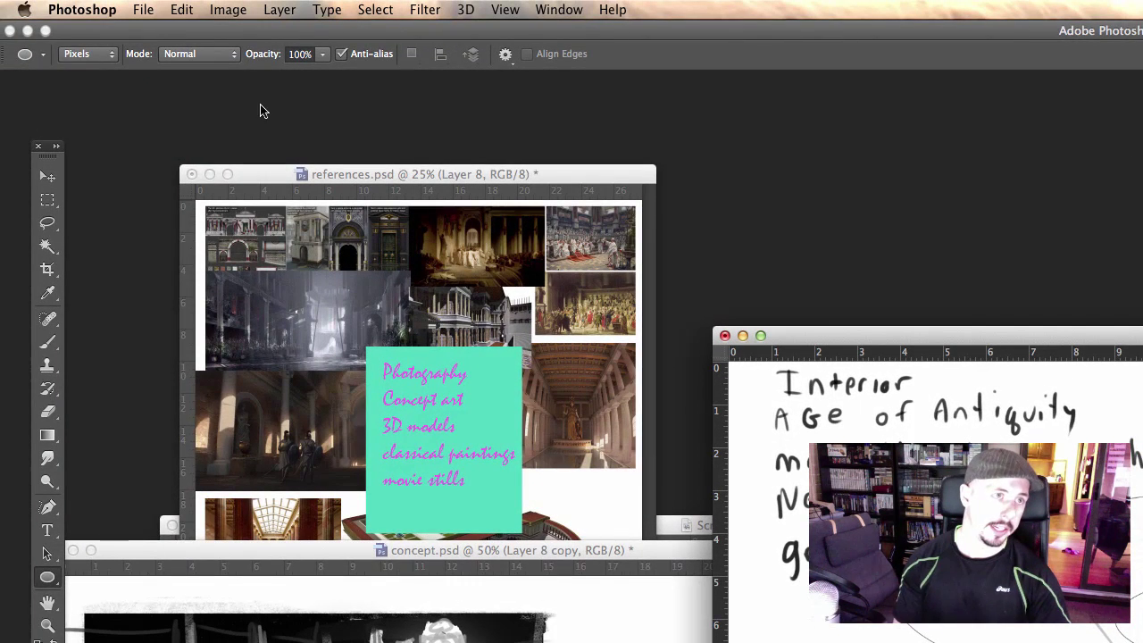
Switch the Ellipse tool to Shape mode, draw four test ellipses across the sketch, then undo them
click(89, 56)
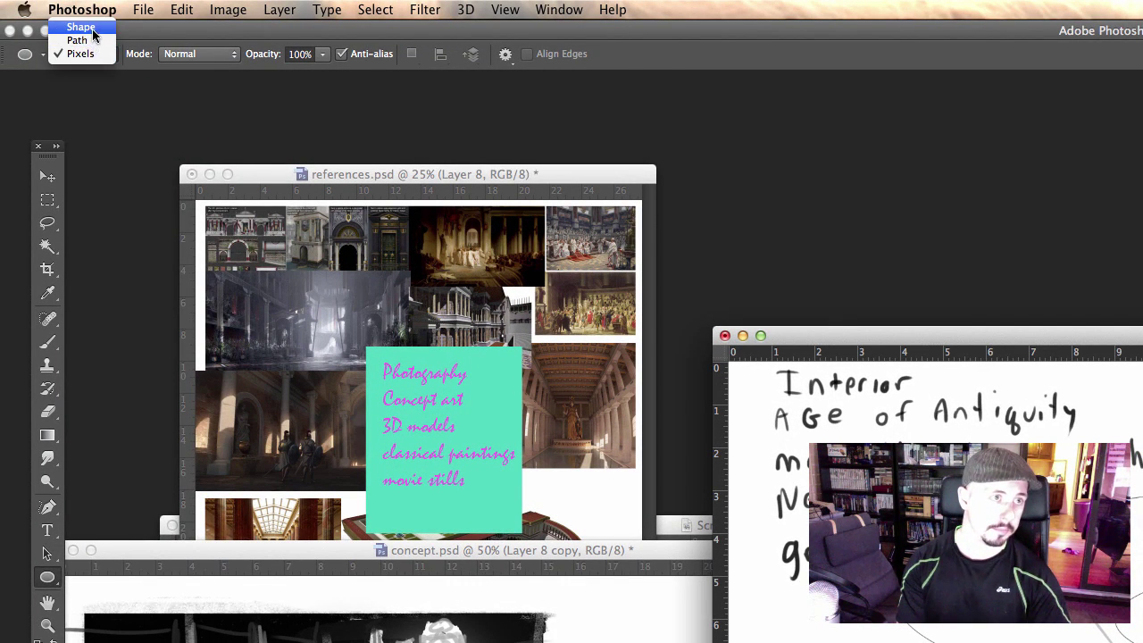
click(80, 26)
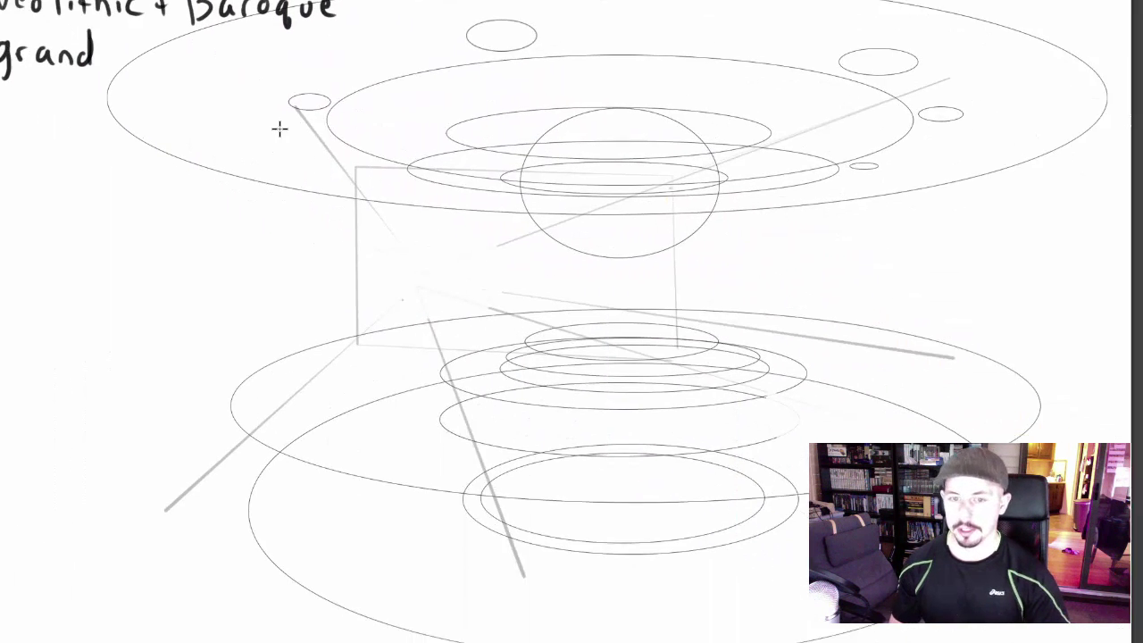
drag(245, 94, 937, 212)
drag(95, 368, 888, 415)
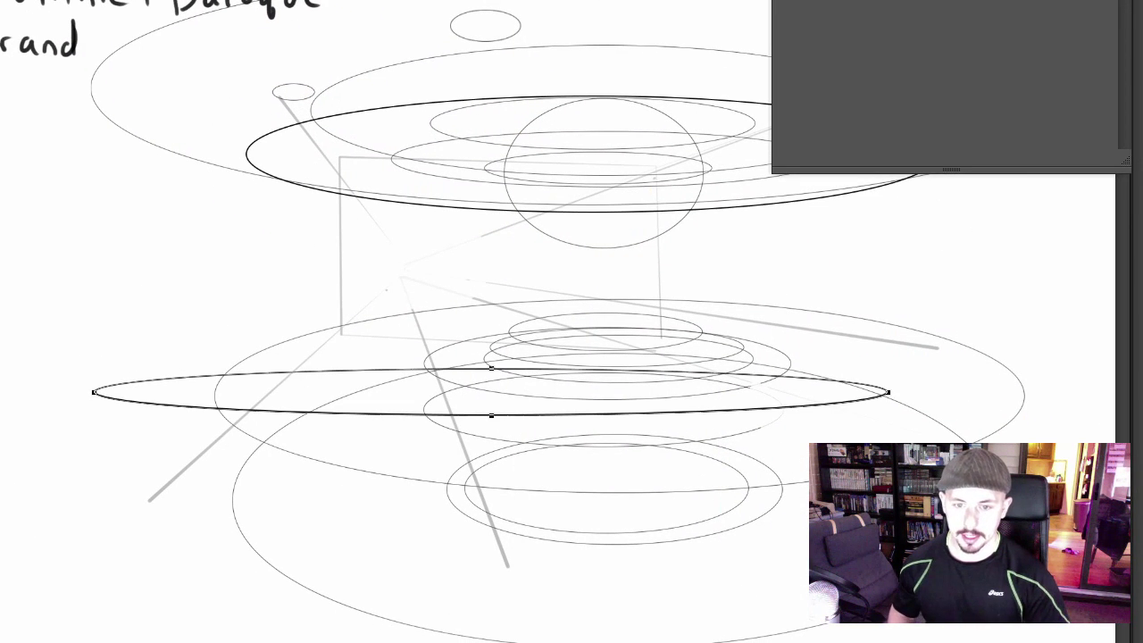
drag(95, 380, 1052, 280)
mouse_move(468, 446)
mouse_down()
mouse_move(177, 407)
mouse_move(1025, 540)
mouse_up()
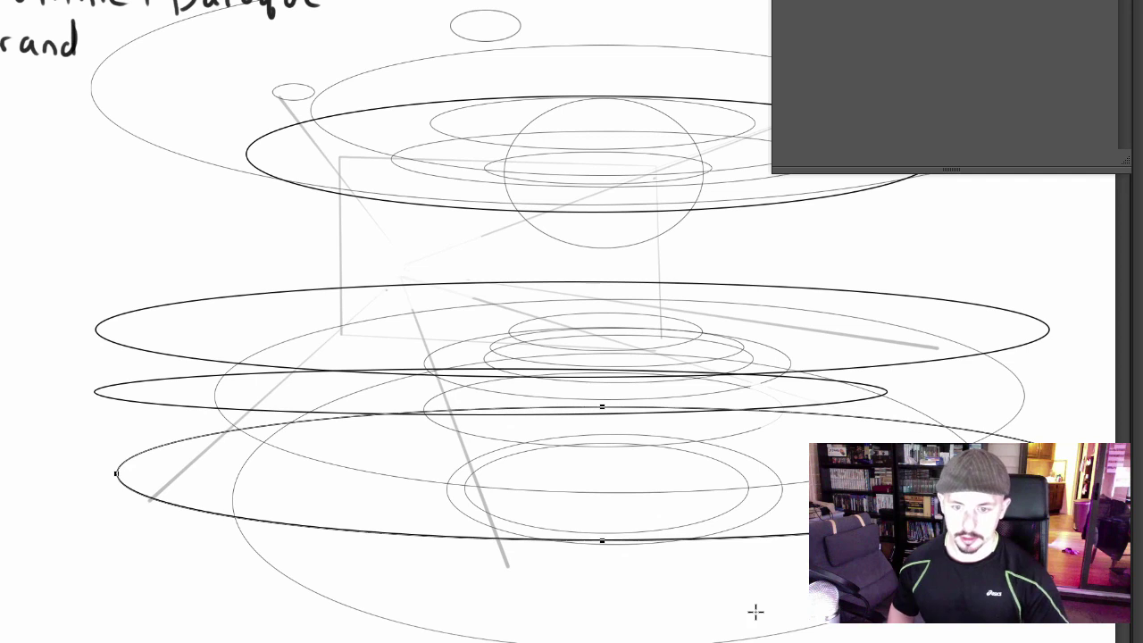
key(ctrl+alt+z)
key(ctrl+alt+z)
key(ctrl+alt+z)
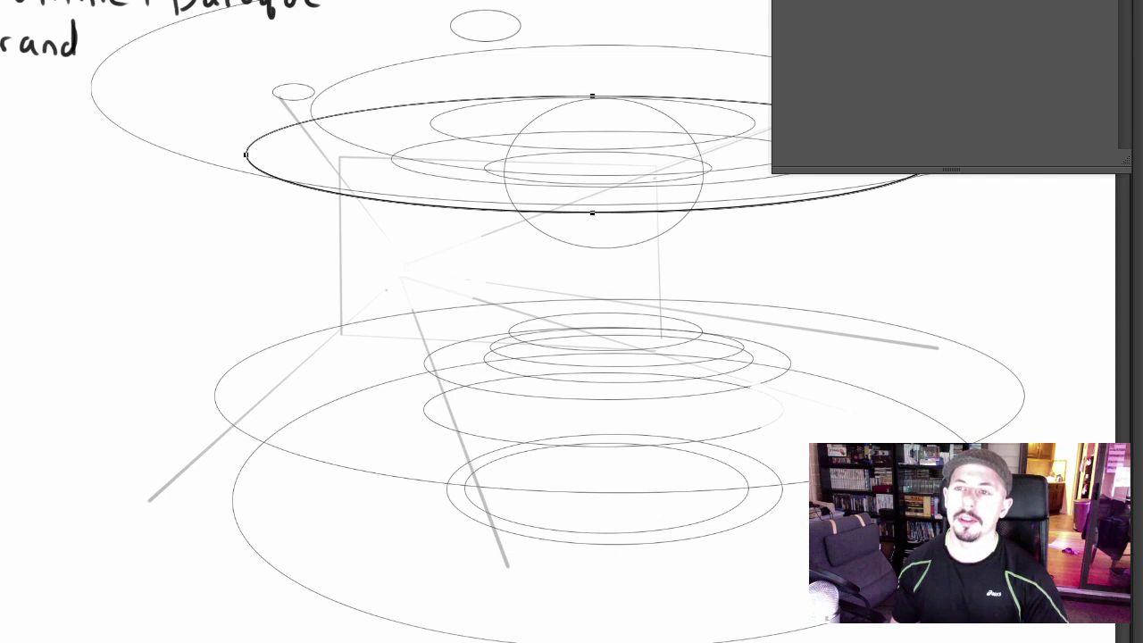
key(ctrl+alt+z)
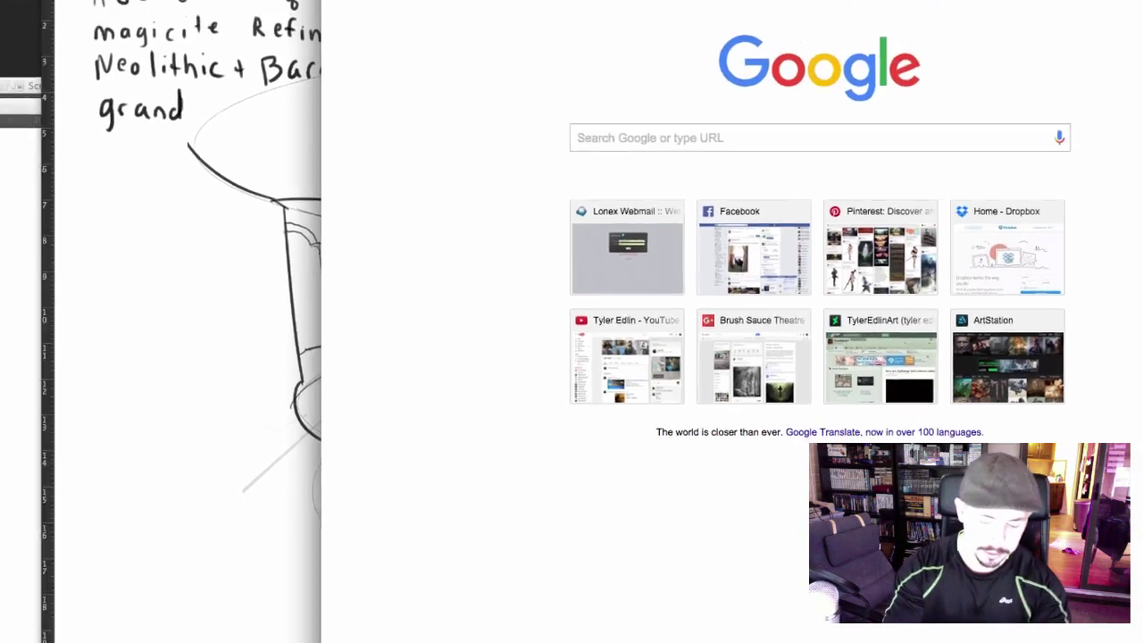
Go to Pinterest, centre the browser window and open the profile page
text(pinterest.com)
key(Return)
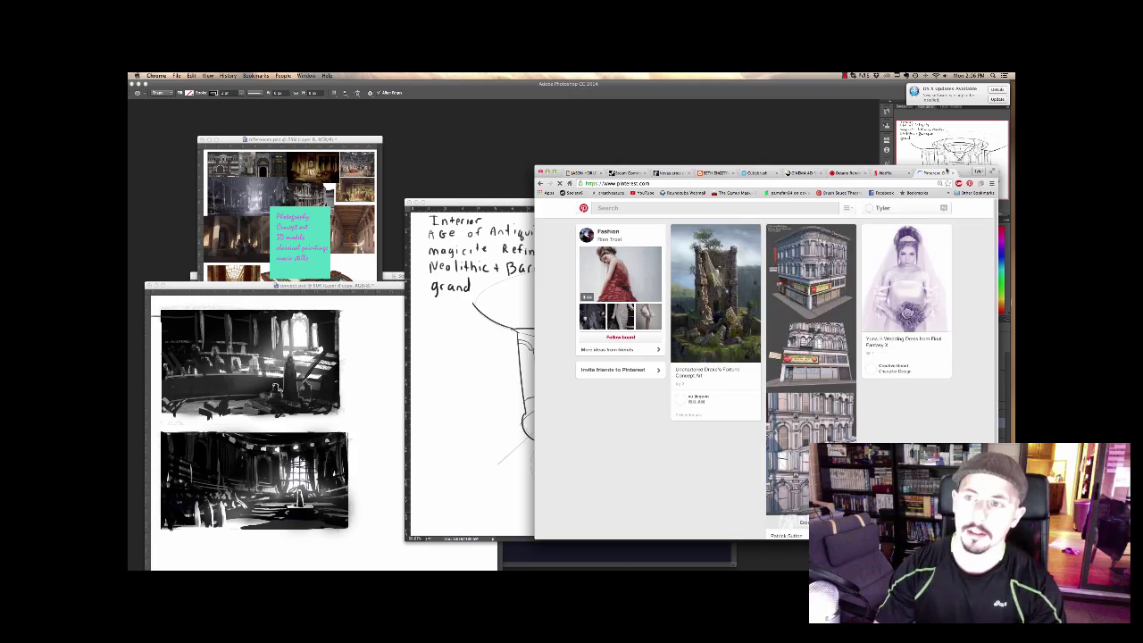
drag(962, 170, 801, 150)
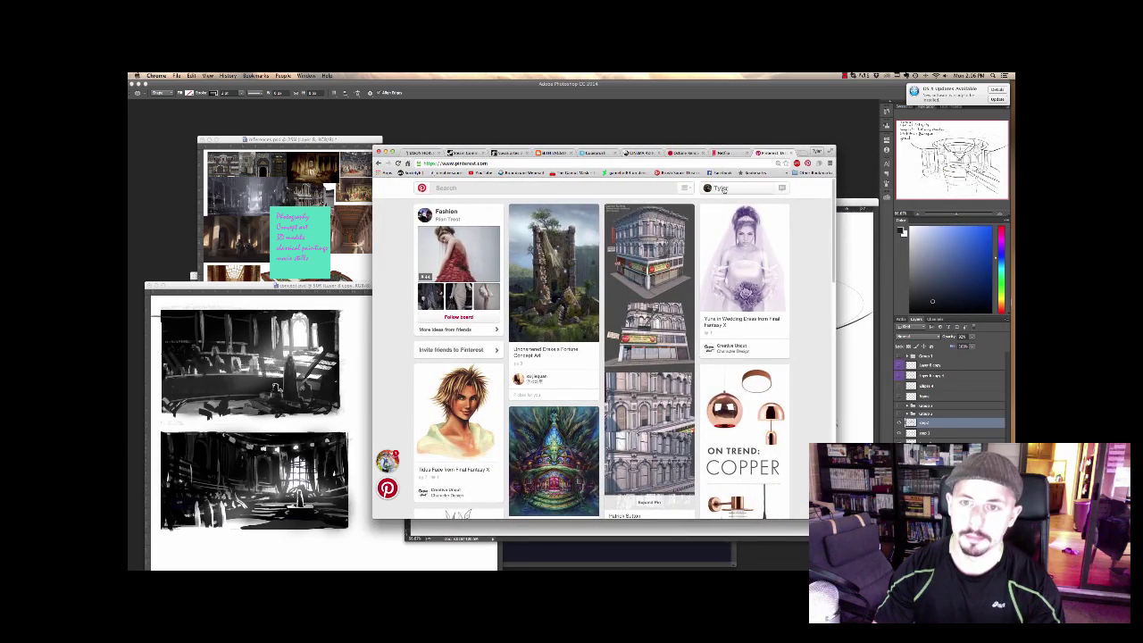
click(712, 188)
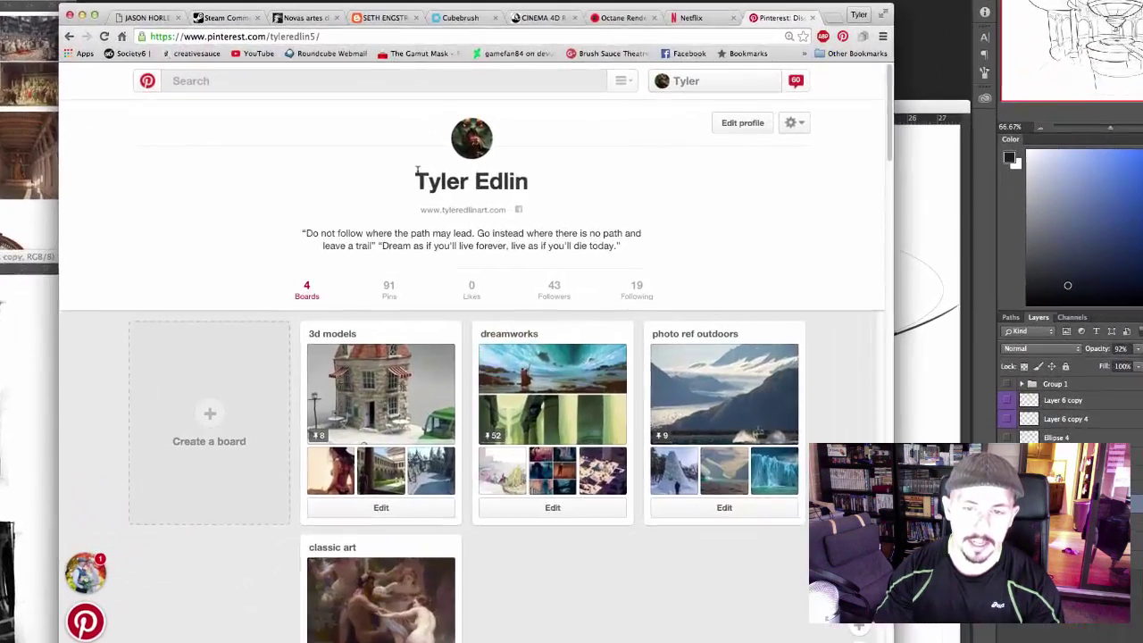
Open the classic art board and select the painters' names in pin captions
scroll(410, 223, down, 3)
scroll(398, 286, down, 6)
scroll(400, 302, up, 8)
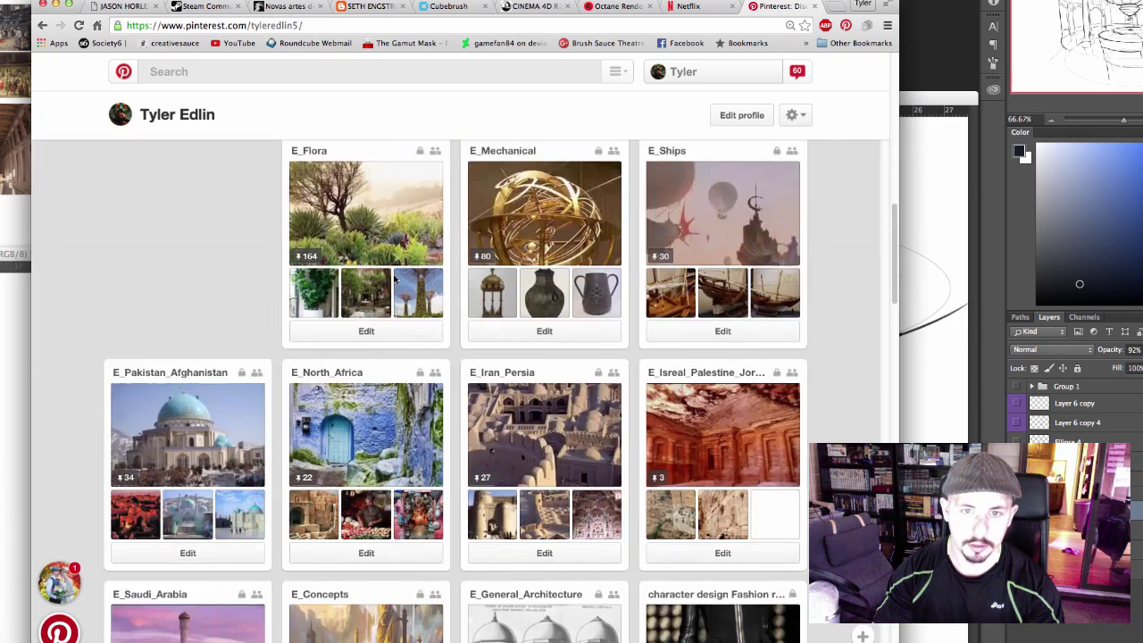
scroll(385, 302, down, 2)
click(362, 508)
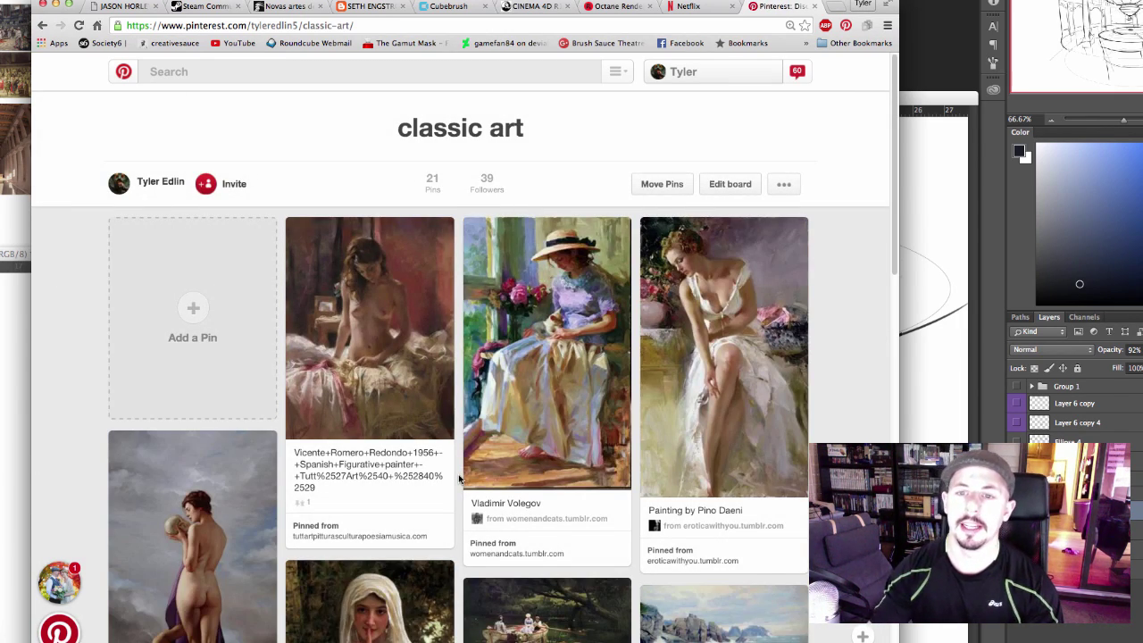
scroll(546, 357, down, 5)
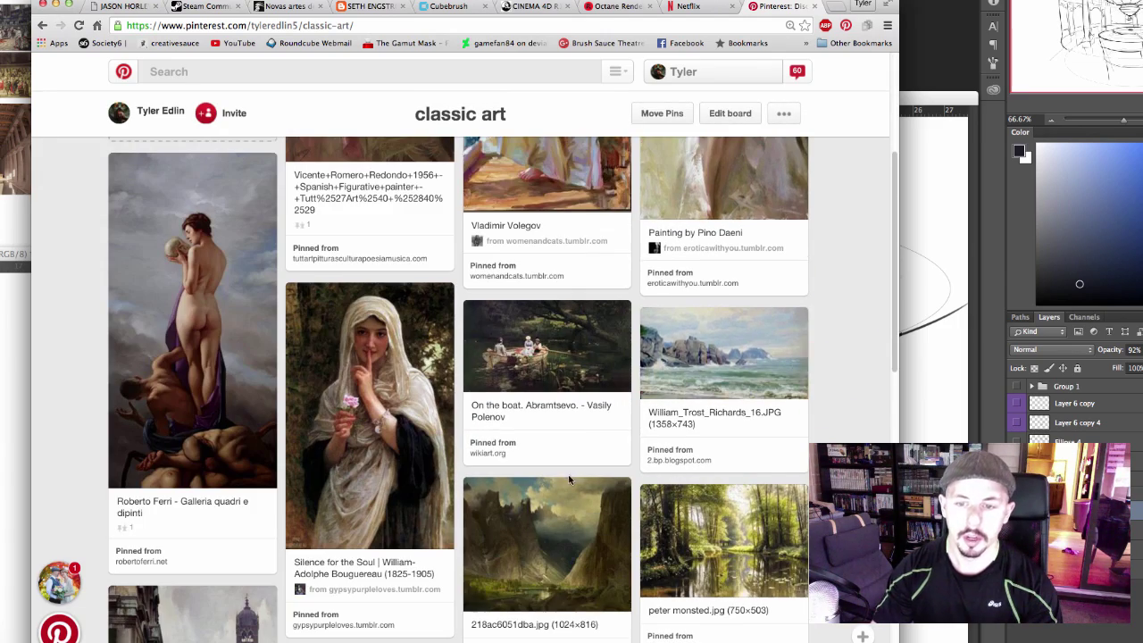
scroll(301, 487, down, 4)
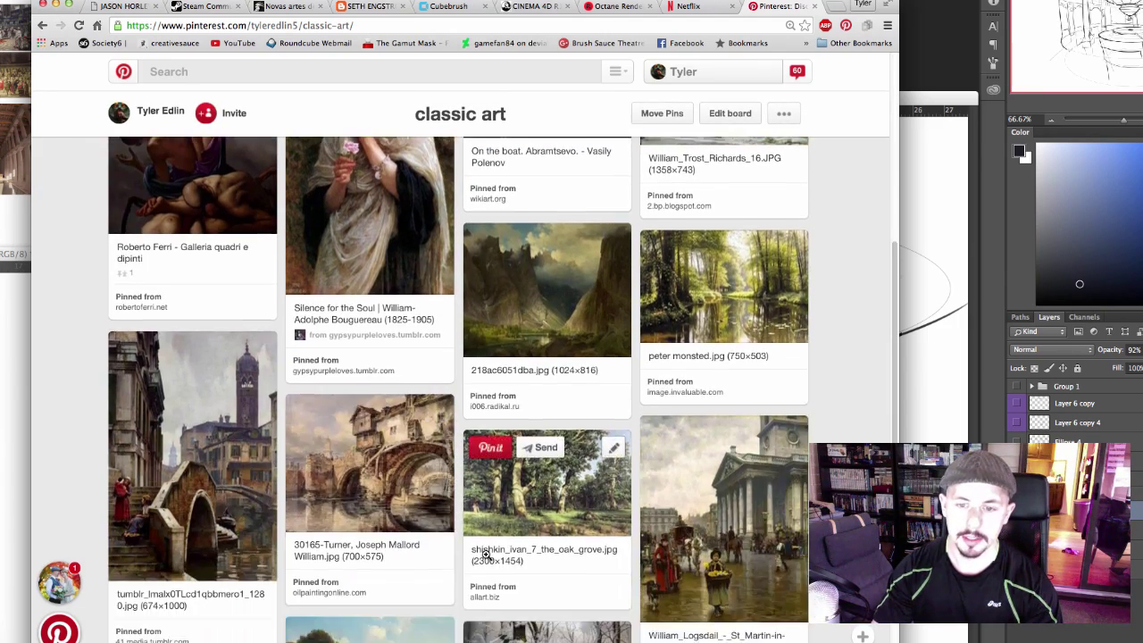
scroll(301, 487, up, 5)
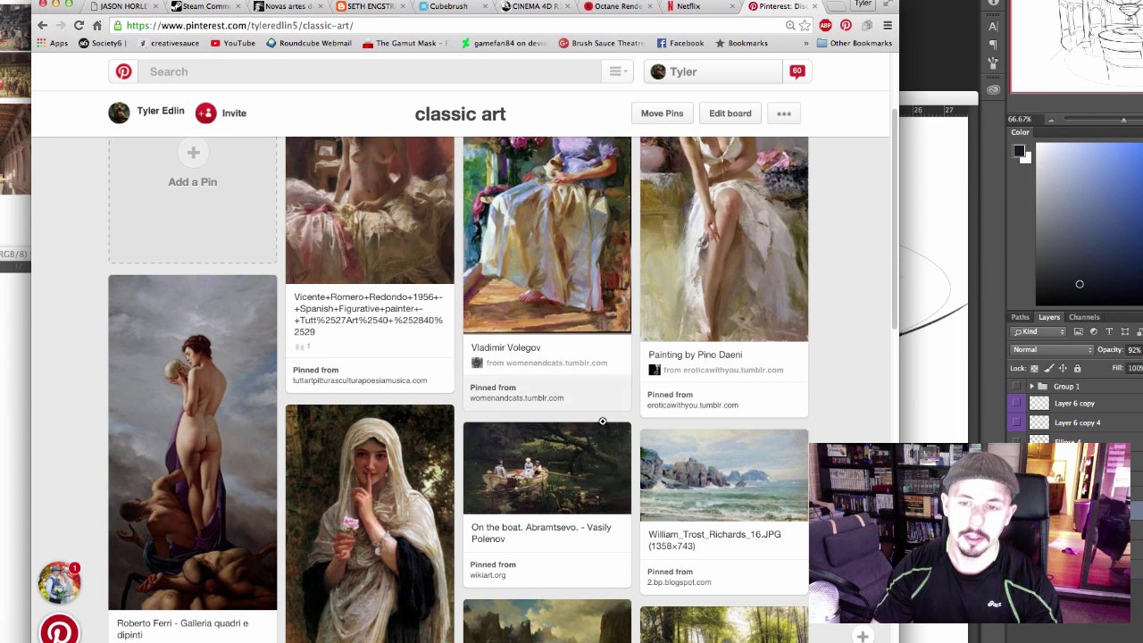
drag(698, 355, 750, 355)
drag(559, 359, 510, 349)
scroll(375, 482, down, 1)
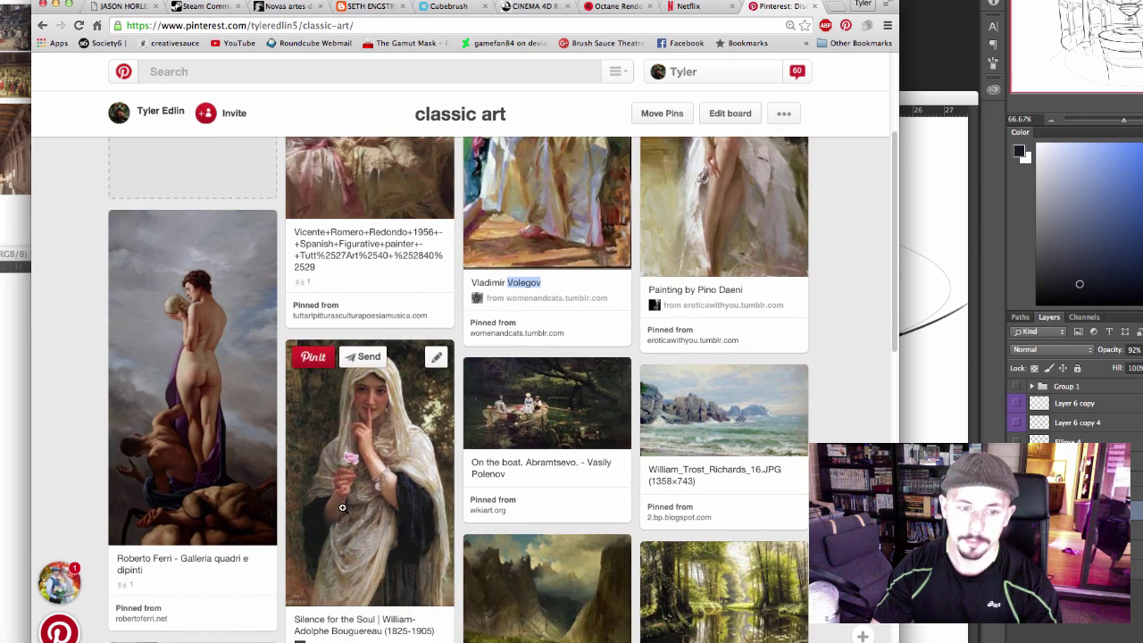
View the nude-with-skull painting pin in close-up, then return to the classic art board
click(246, 520)
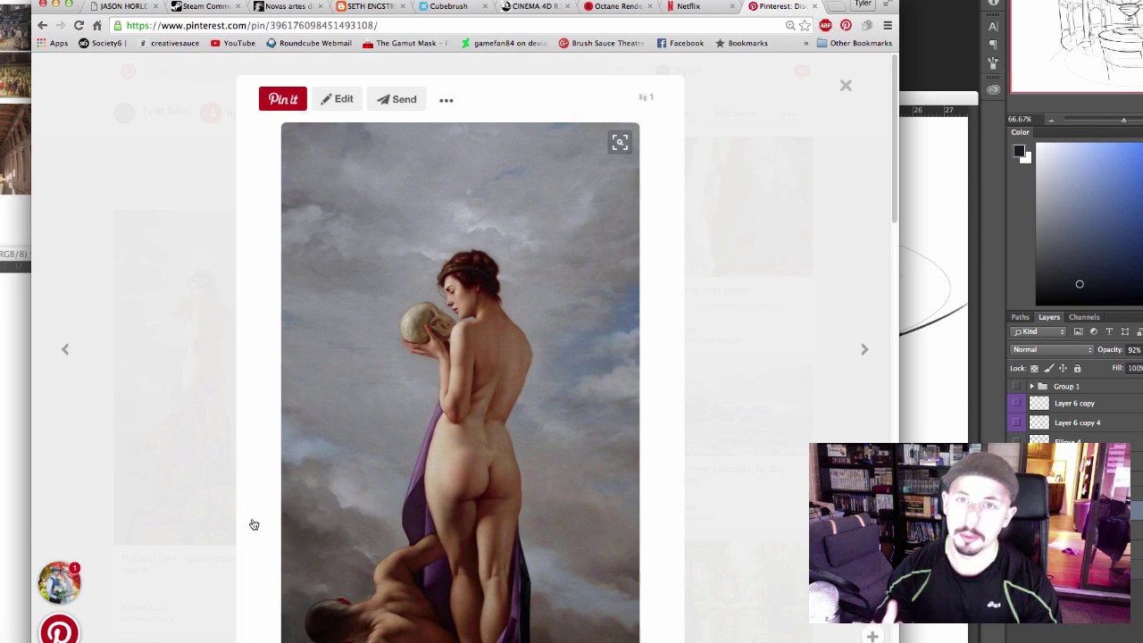
scroll(253, 524, down, 10)
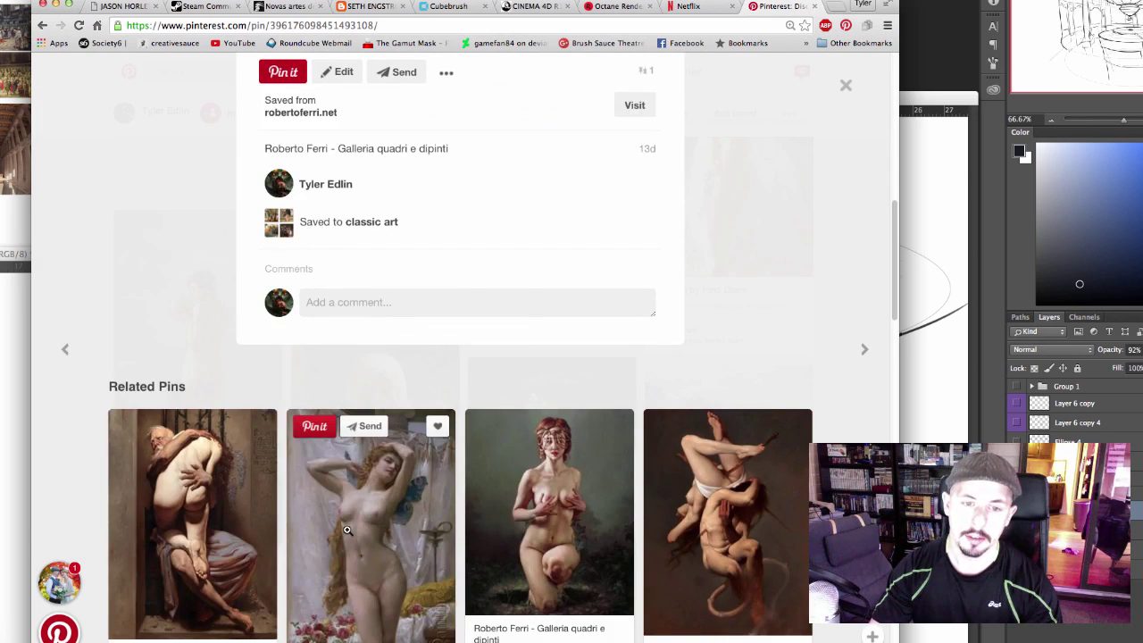
scroll(434, 443, down, 10)
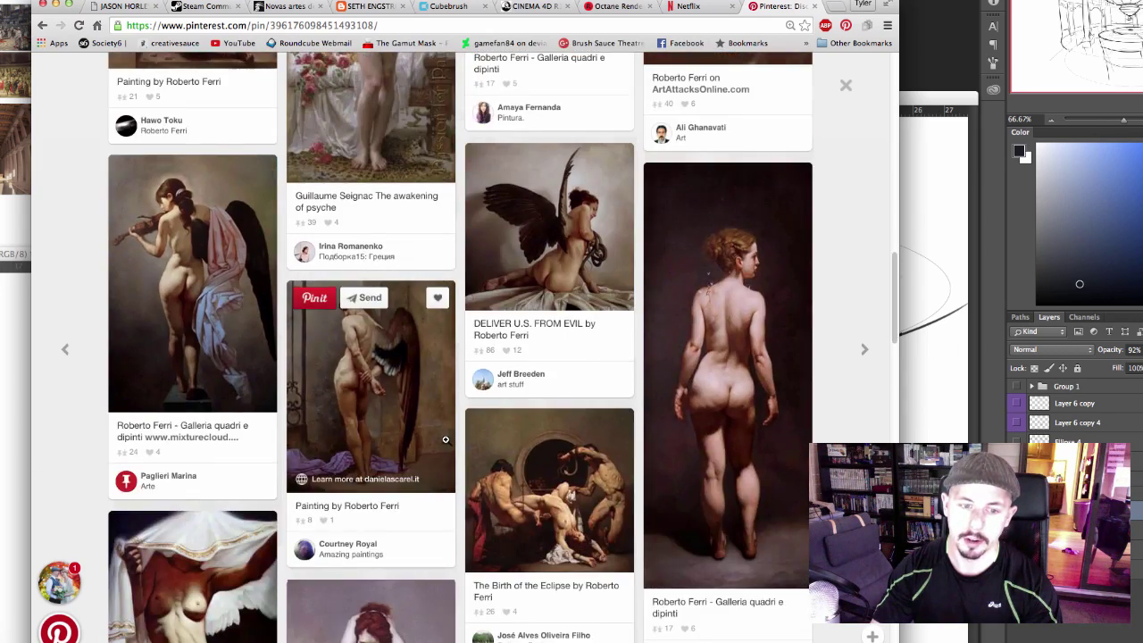
scroll(445, 439, up, 15)
click(42, 25)
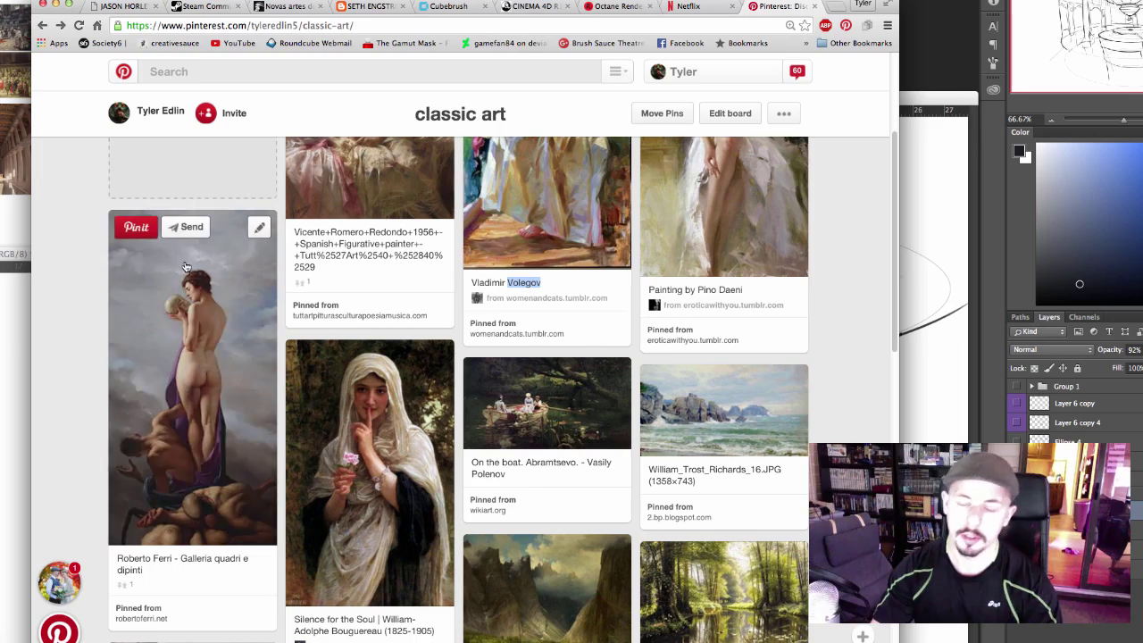
Go back to the profile's boards and open the 'architecture design' board
click(42, 25)
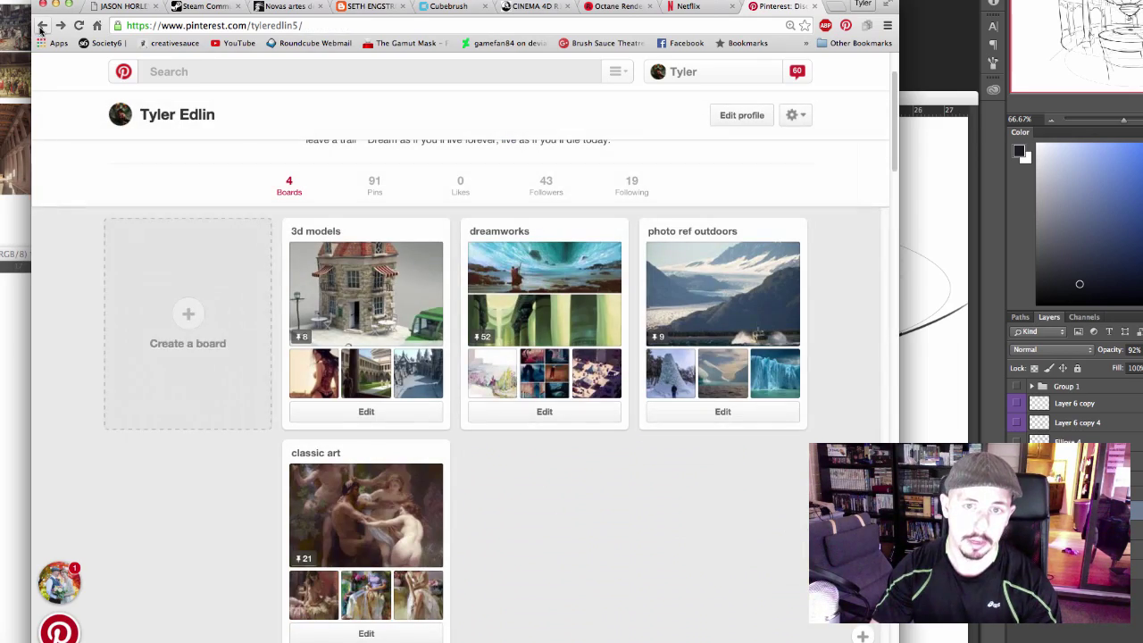
scroll(282, 304, down, 10)
scroll(286, 304, up, 7)
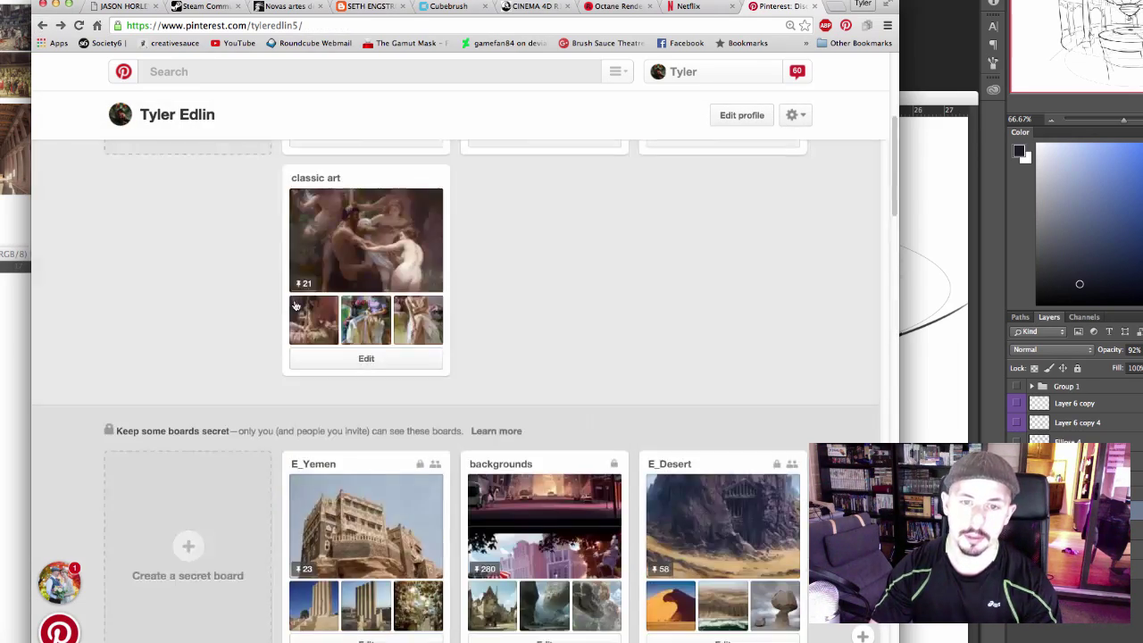
scroll(296, 307, down, 5)
scroll(298, 305, up, 10)
scroll(297, 303, down, 5)
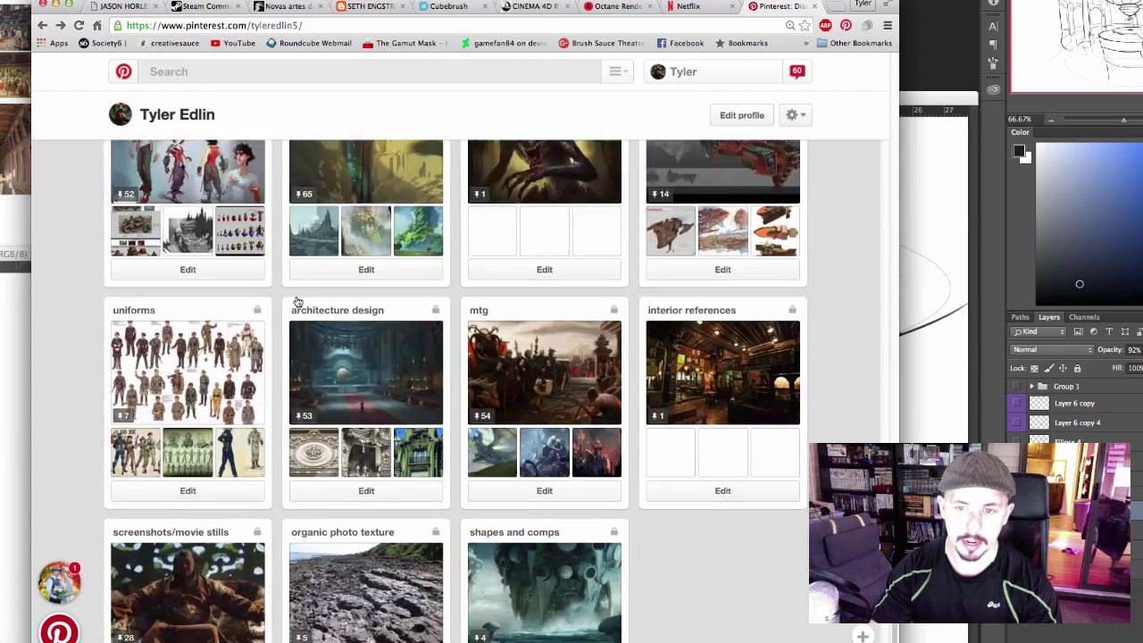
scroll(297, 303, up, 3)
scroll(298, 303, down, 3)
scroll(298, 303, up, 1)
click(387, 323)
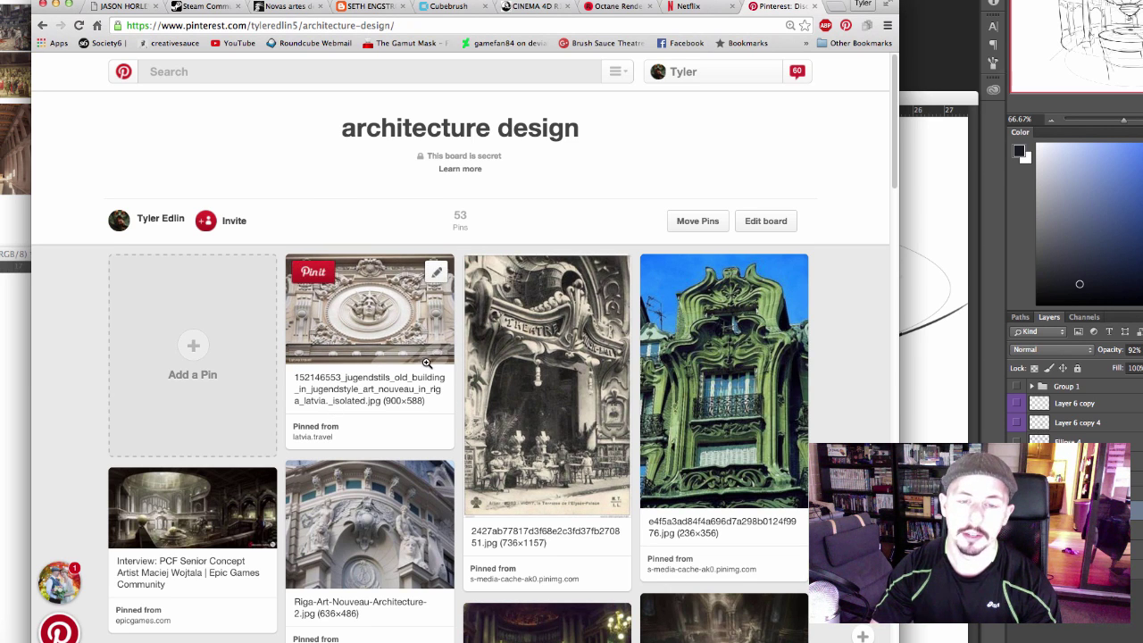
Step through the facade relief, theatre entrance and green ornate building pins, then minimize Chrome
click(396, 322)
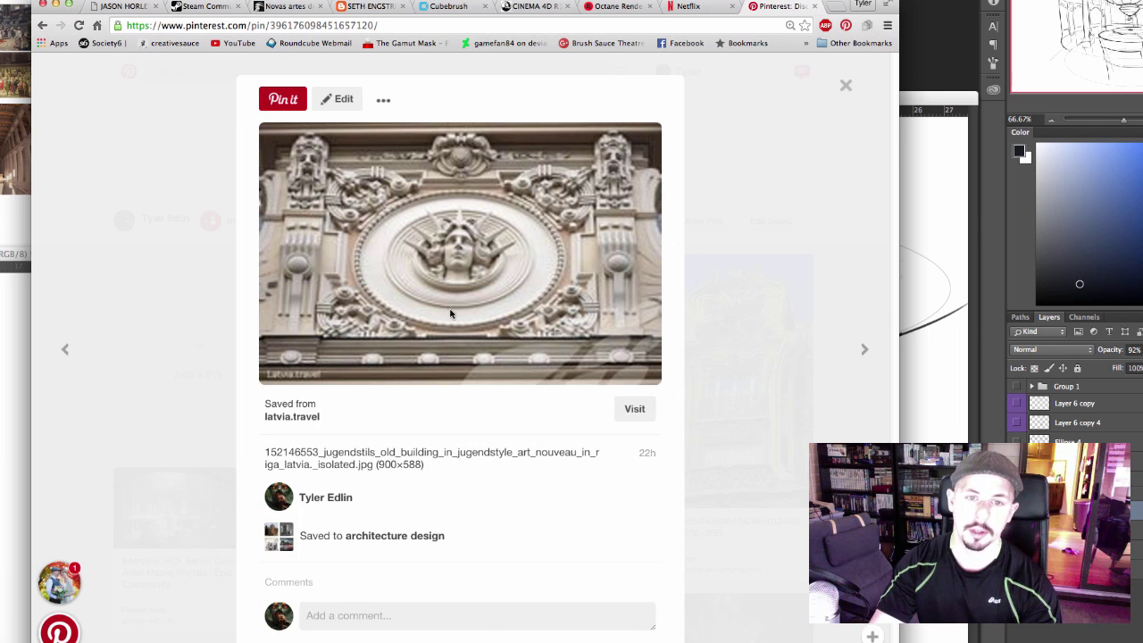
click(863, 350)
click(863, 351)
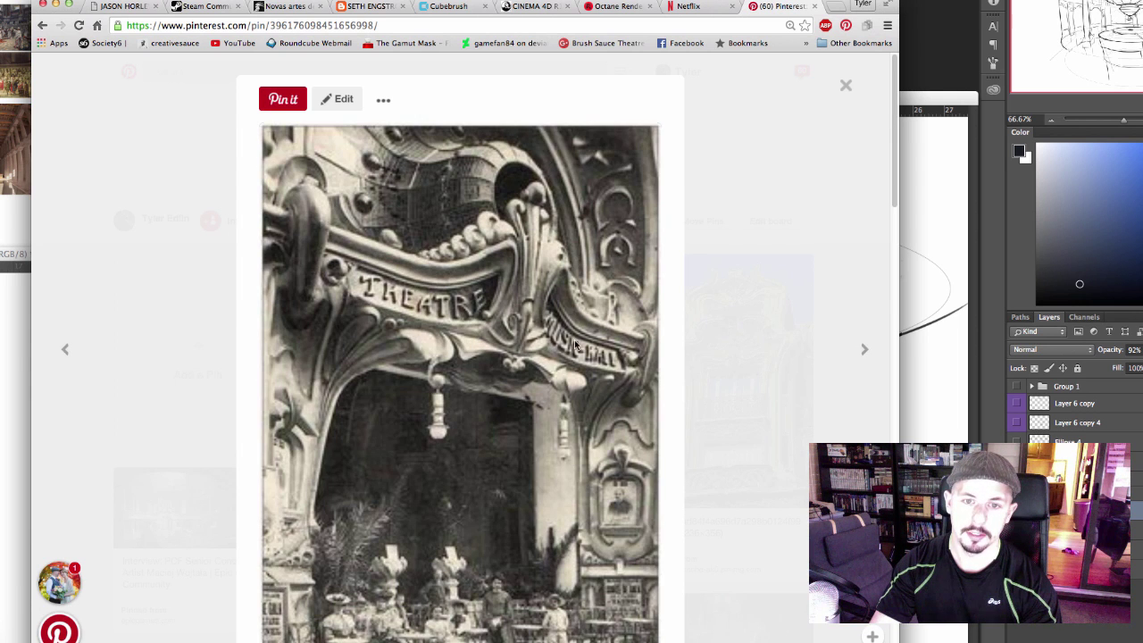
scroll(363, 552, down, 1)
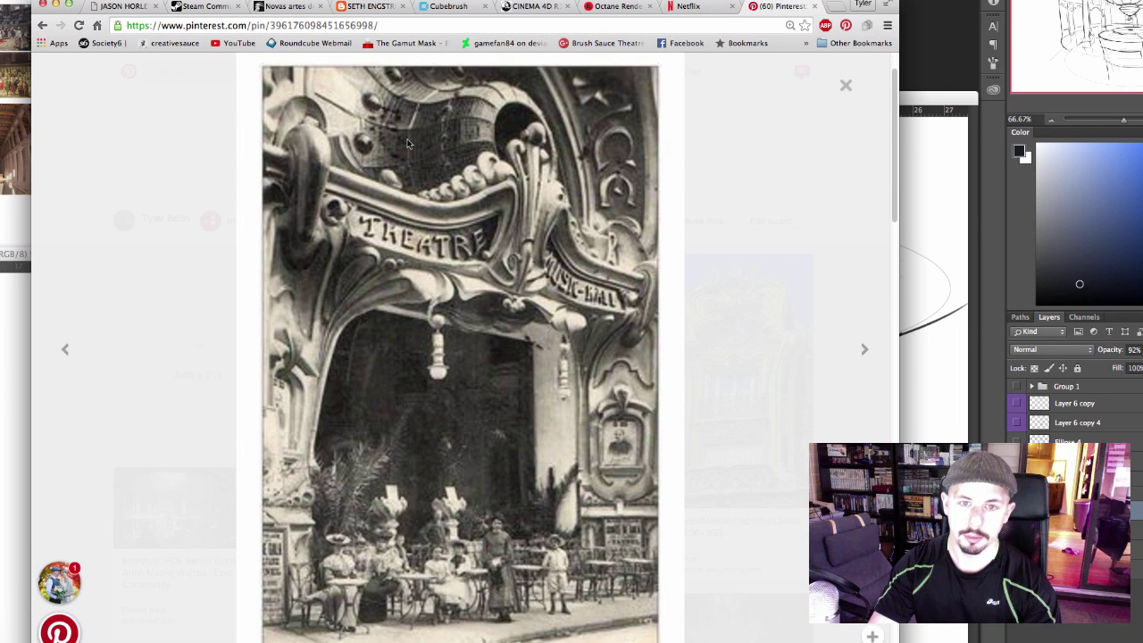
scroll(554, 215, up, 1)
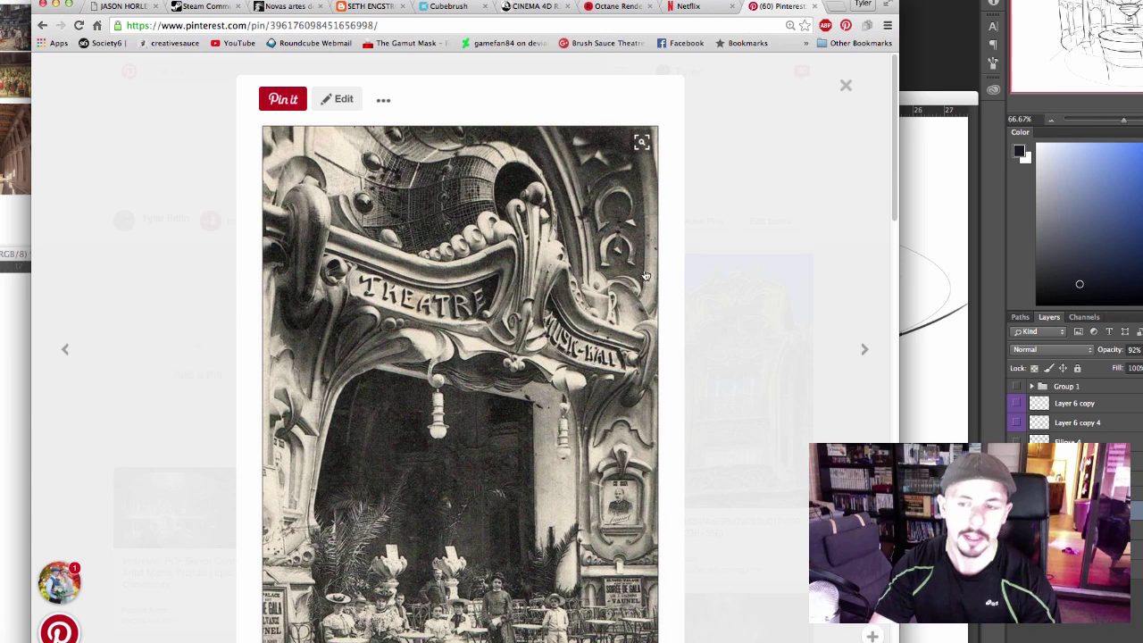
click(860, 349)
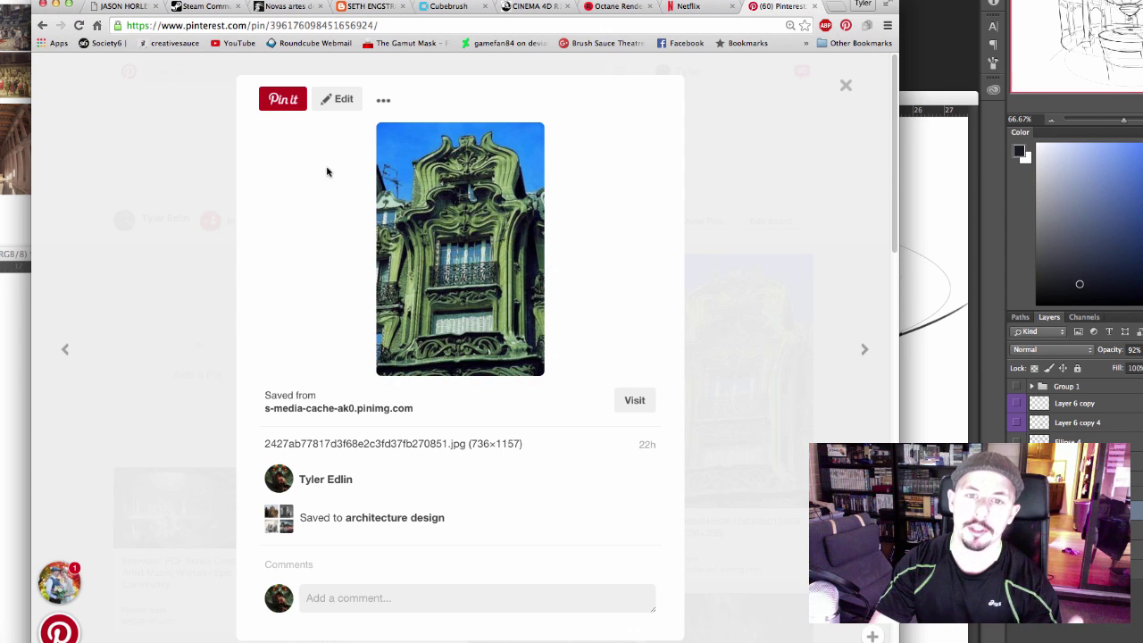
click(55, 7)
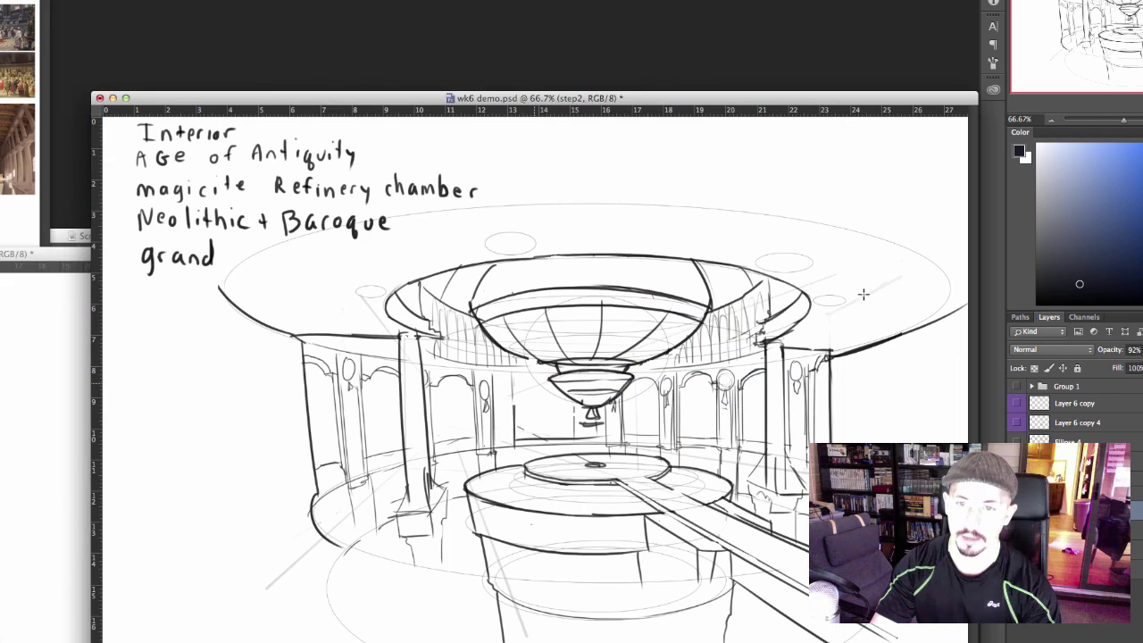
Shift the wk6 demo window and lower the sketch layer's opacity from 92% to 39%
drag(812, 97, 701, 82)
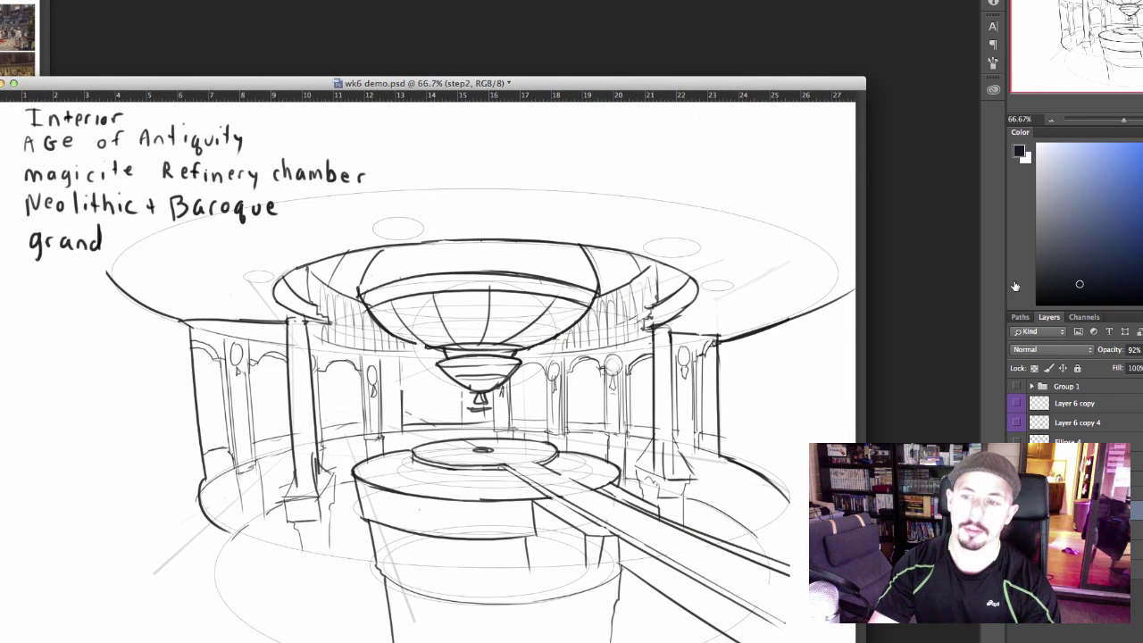
mouse_move(1139, 349)
mouse_down()
mouse_move(1139, 367)
mouse_move(1122, 372)
mouse_up()
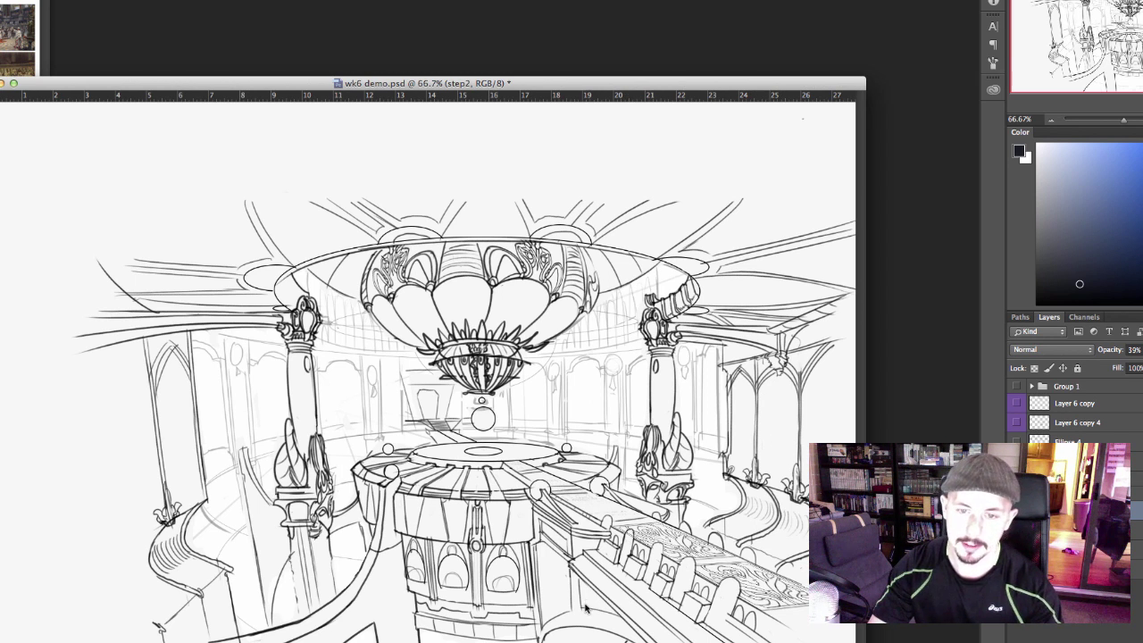
Show the grey foreground-column layer over the line art, then switch to references.psd
key(super+z)
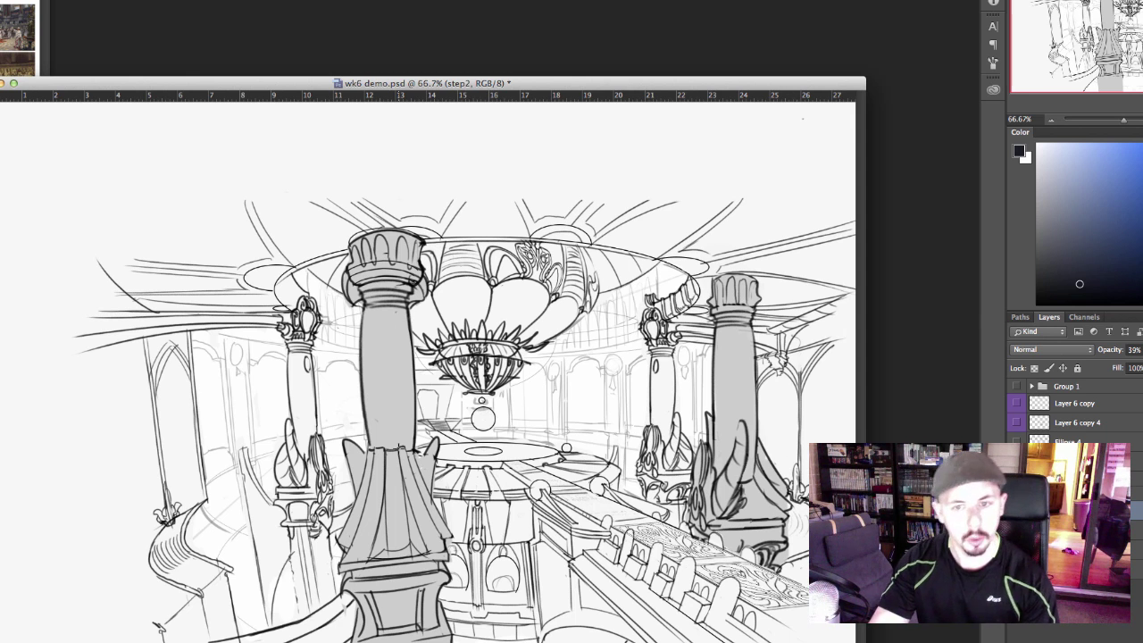
key(ctrl+Tab)
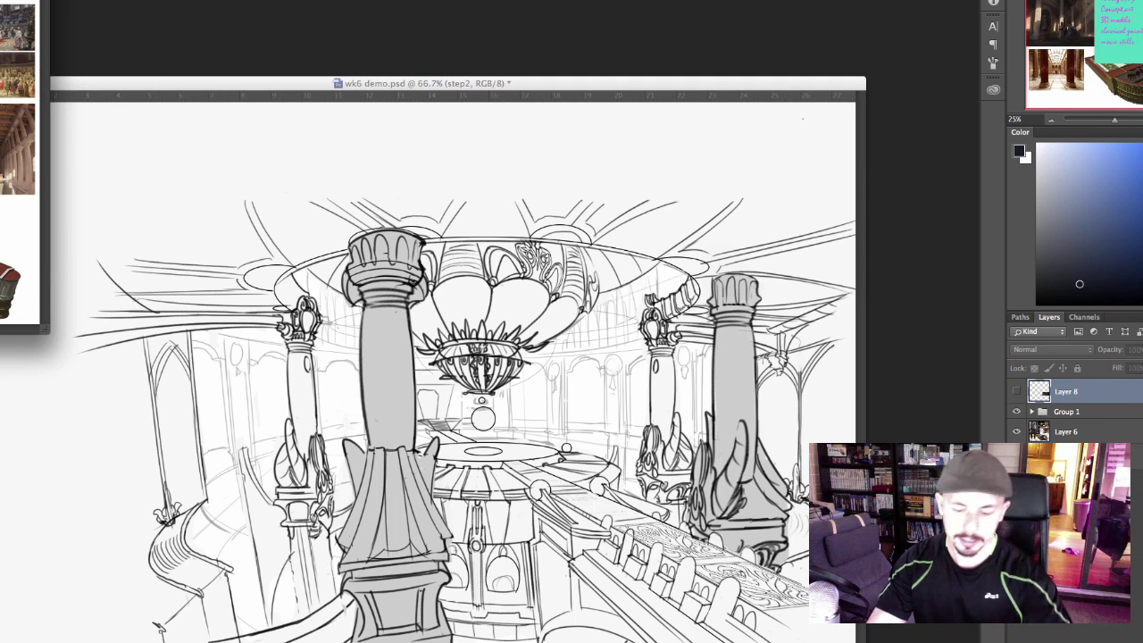
Zoom references.psd to 50%, return to the wk6 demo sketch, then bring Chrome's Pinterest pin forward
key(ctrl+equal)
key(ctrl+equal)
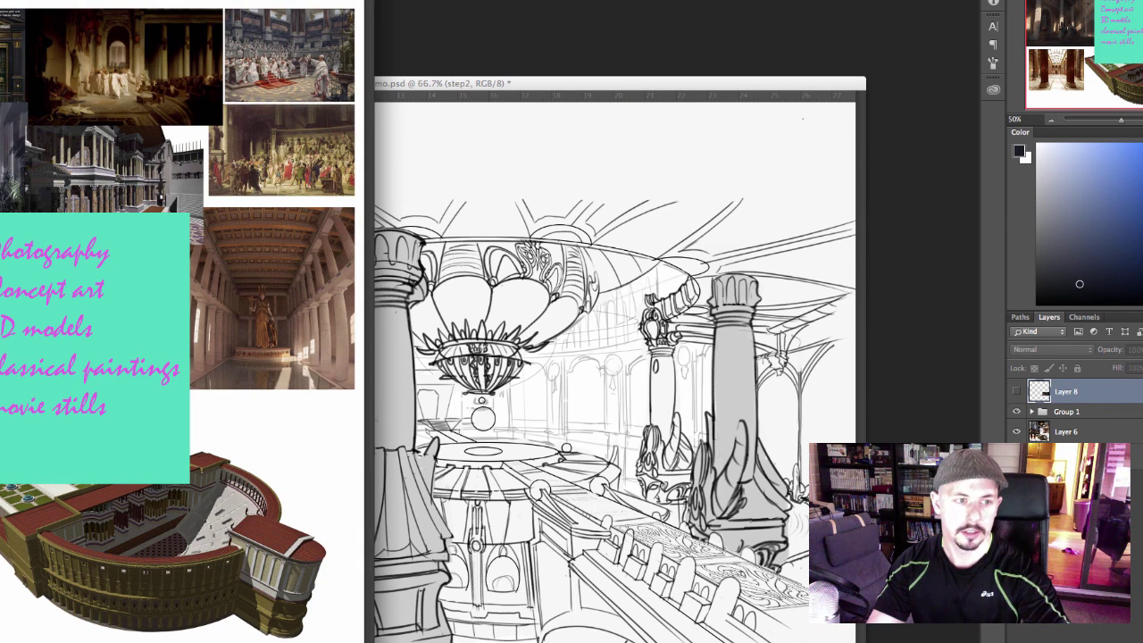
key(ctrl+Tab)
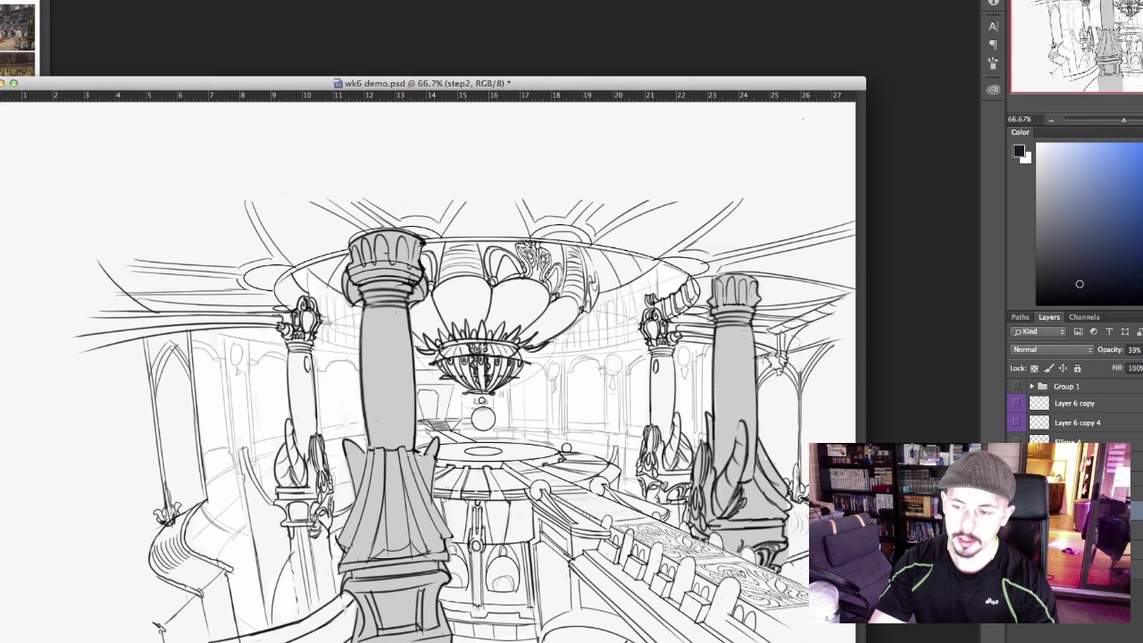
key(super+Tab)
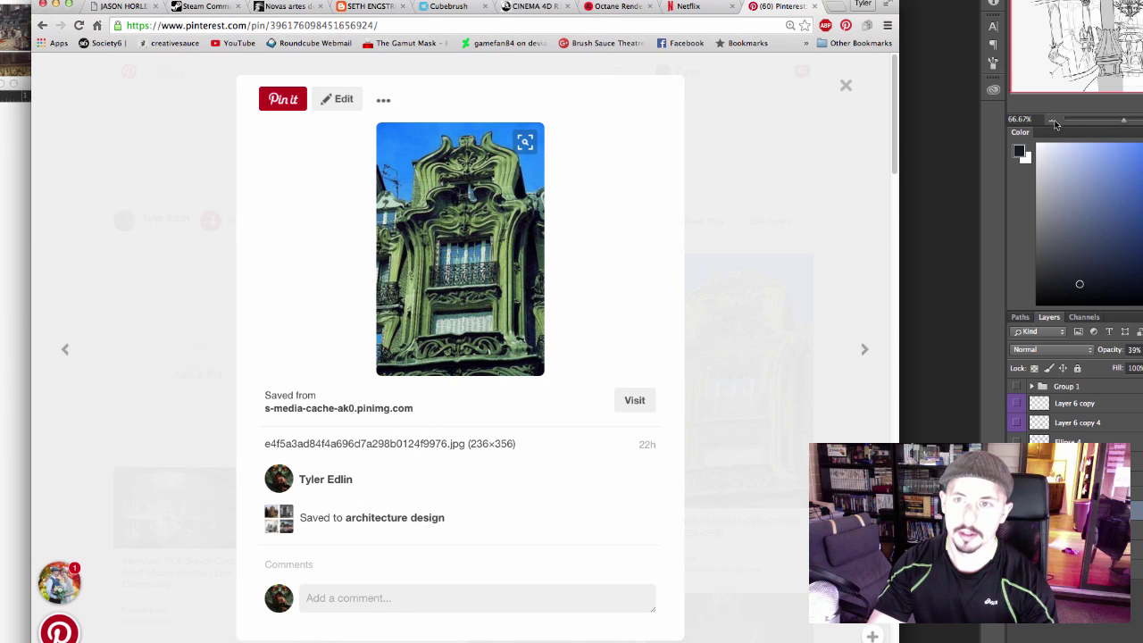
Open the L'église de la Madeleine pin from the architecture design board and follow its Read it link
click(847, 87)
scroll(784, 325, down, 4)
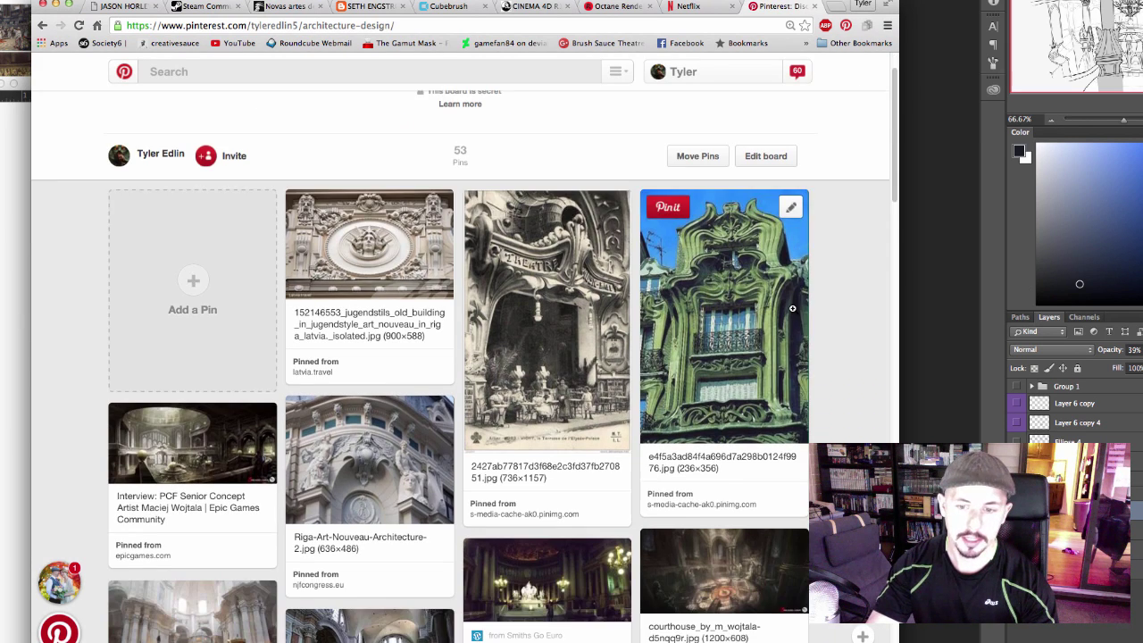
click(595, 414)
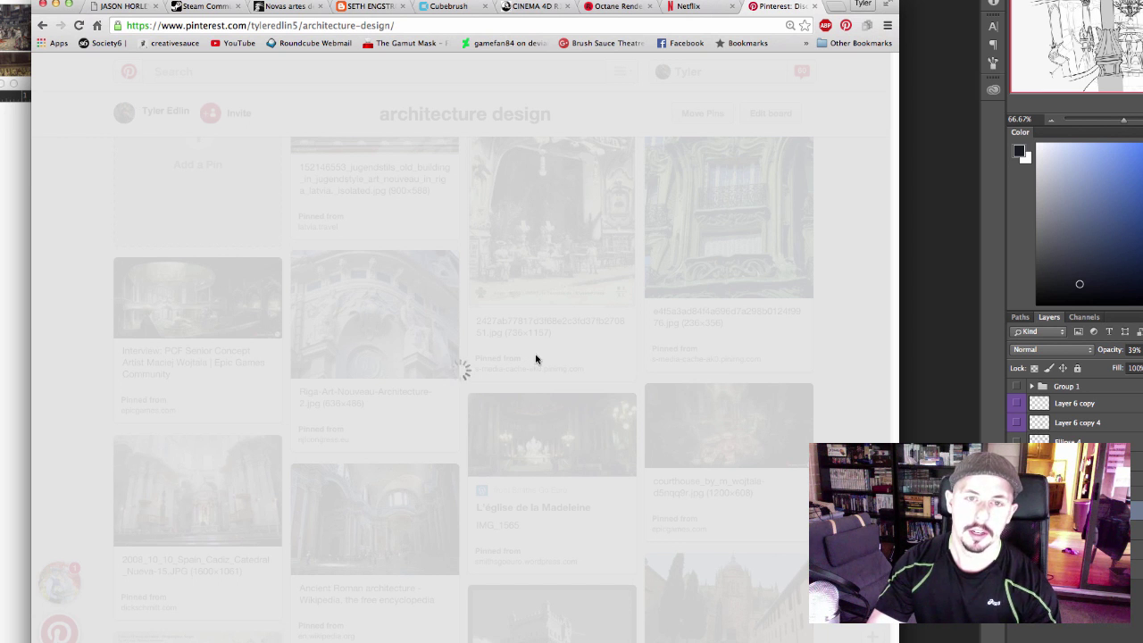
click(612, 506)
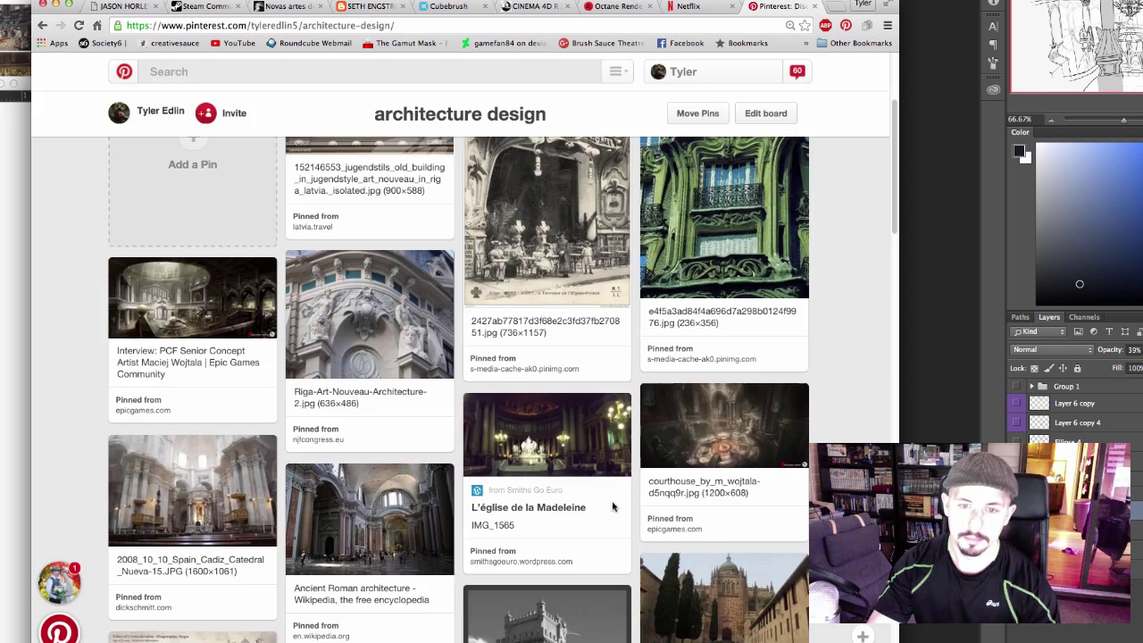
click(610, 449)
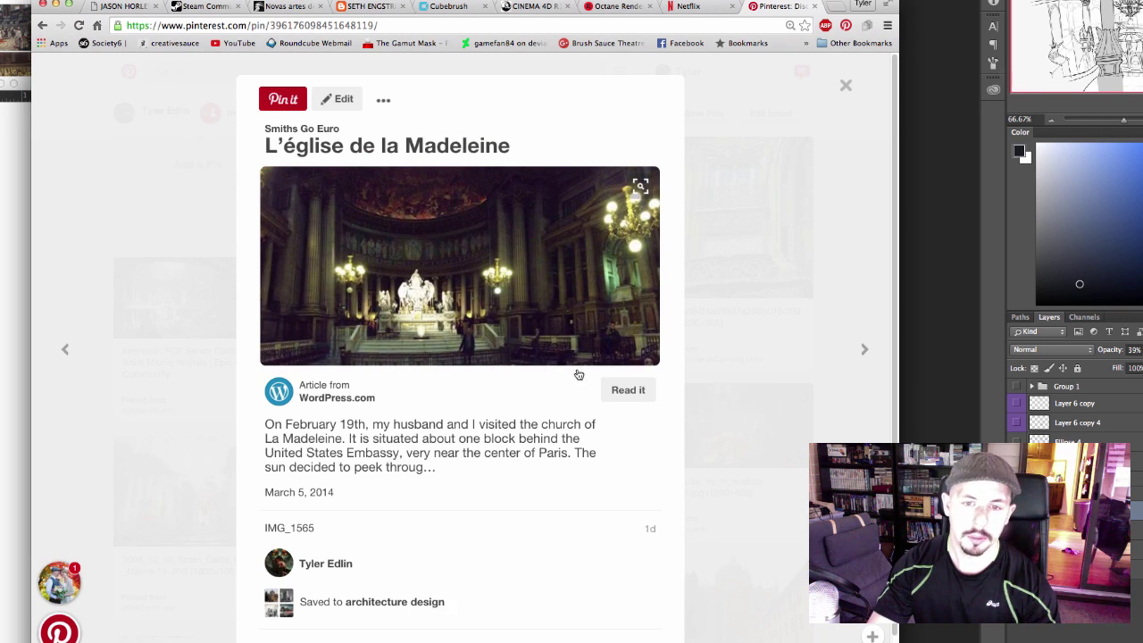
click(630, 394)
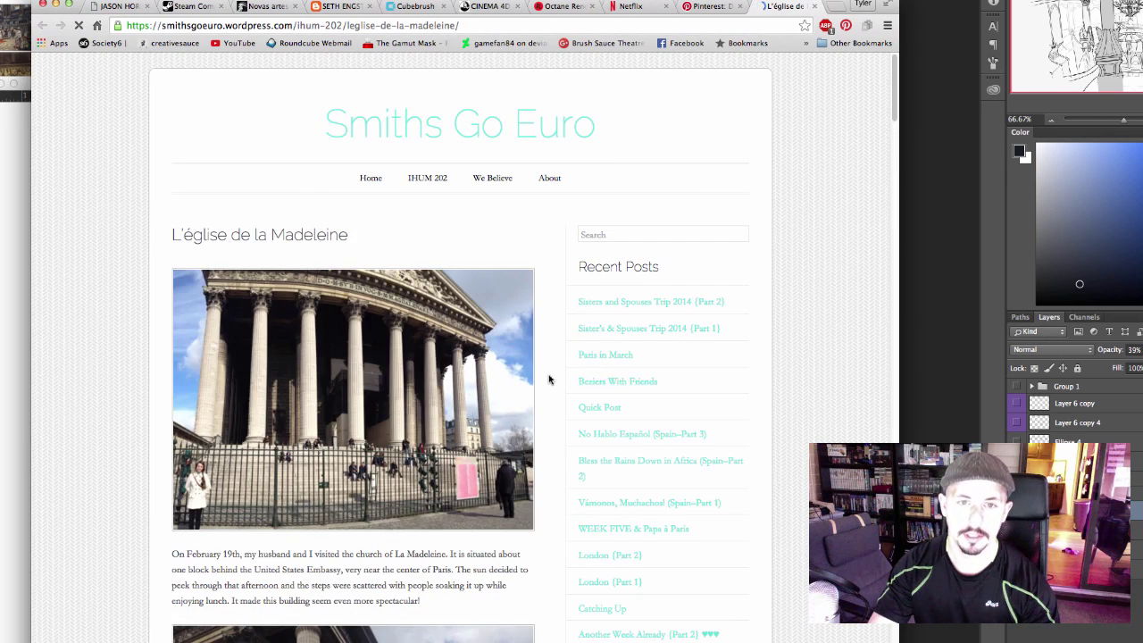
Scroll the Smiths Go Euro article and open the chandelier interior photo img_1565.jpg full size
scroll(550, 376, down, 3)
scroll(549, 377, down, 15)
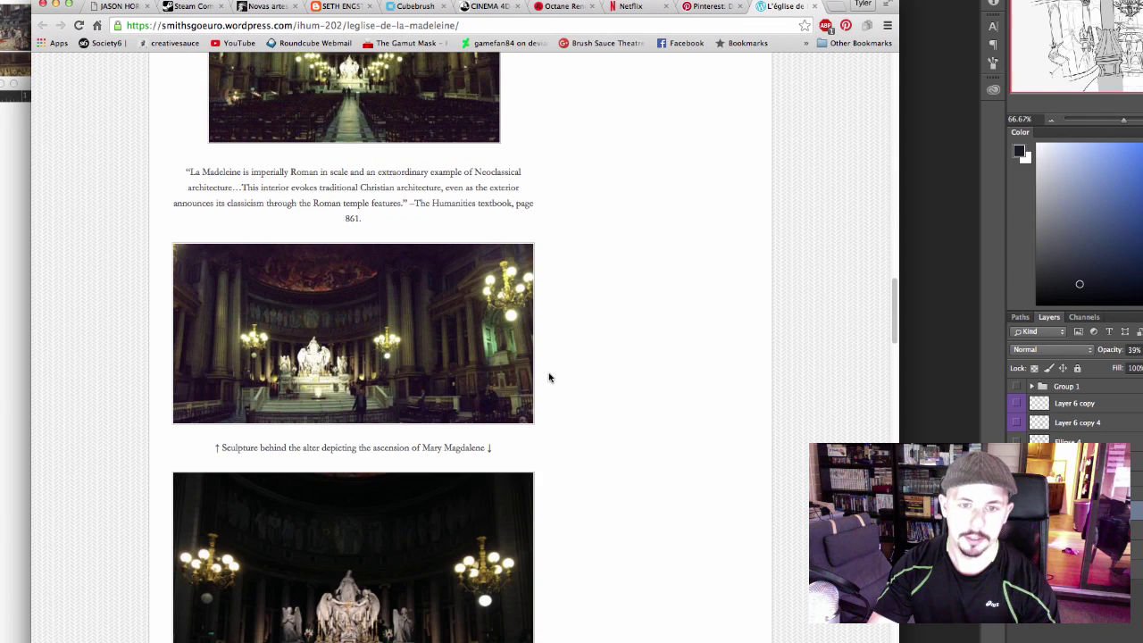
scroll(549, 377, down, 1)
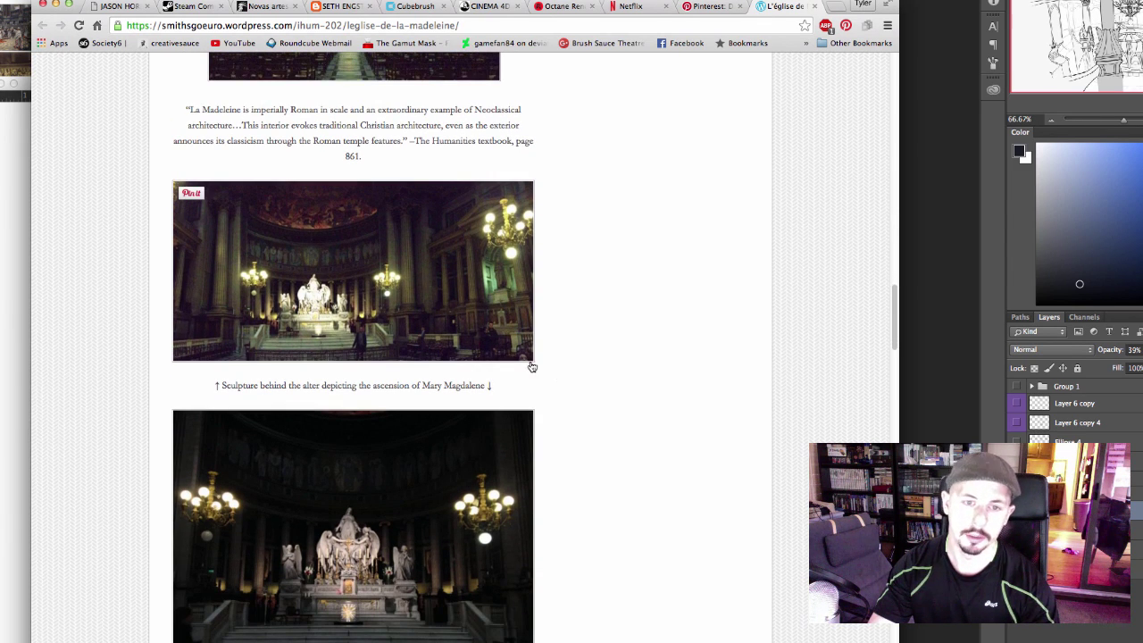
click(325, 256)
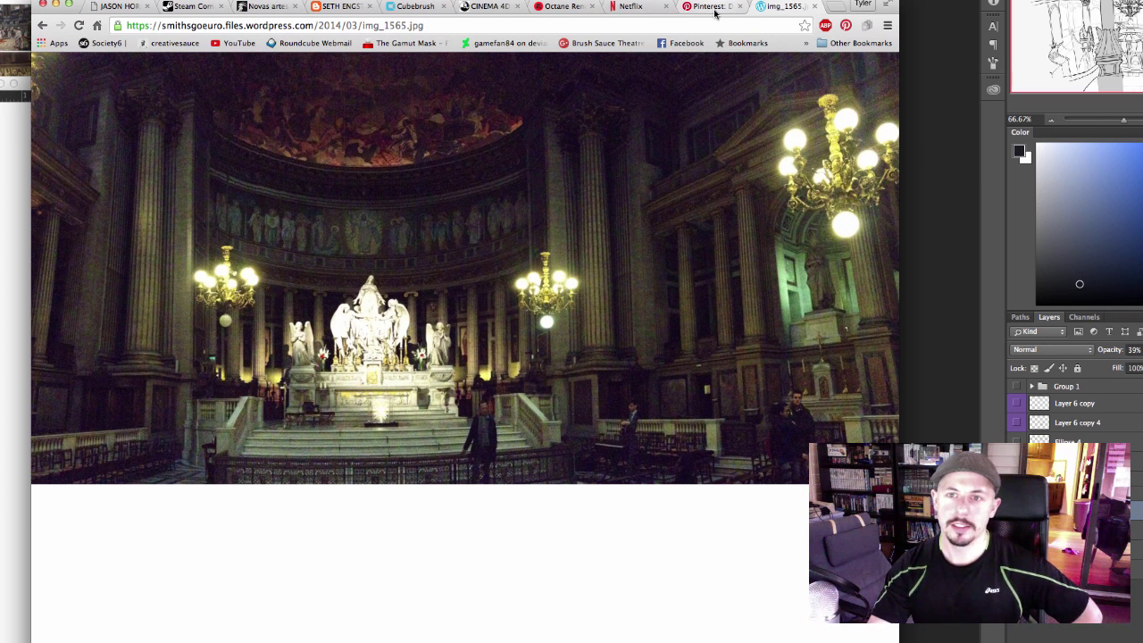
Return to Photoshop and cycle between poorhouse.39.psd and the wk6 demo sketch
key(super+grave)
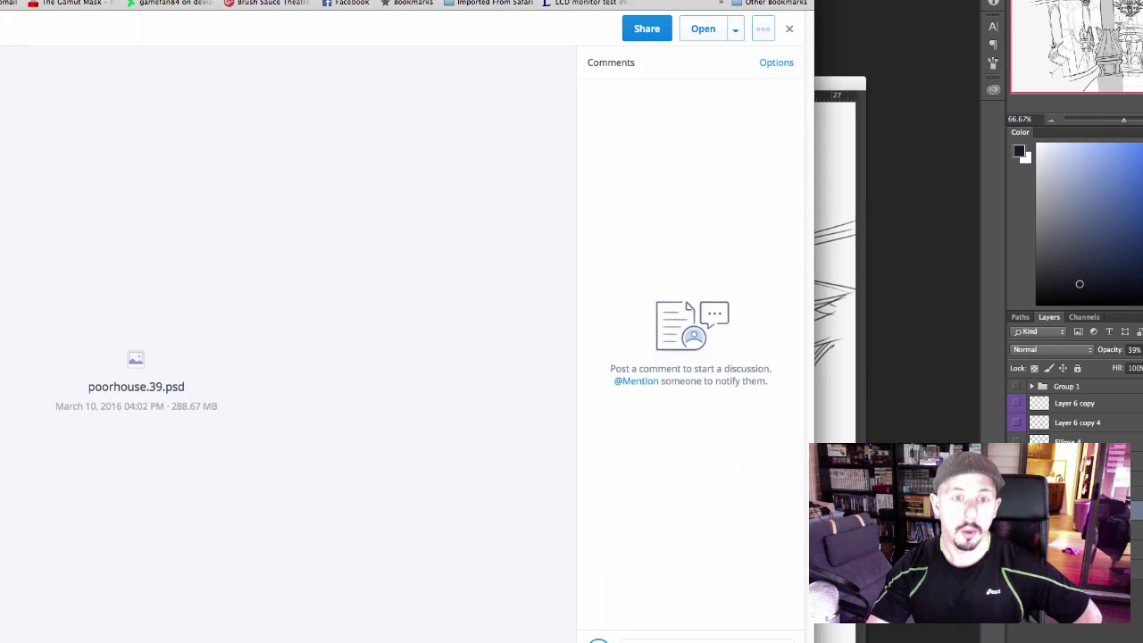
click(1023, 147)
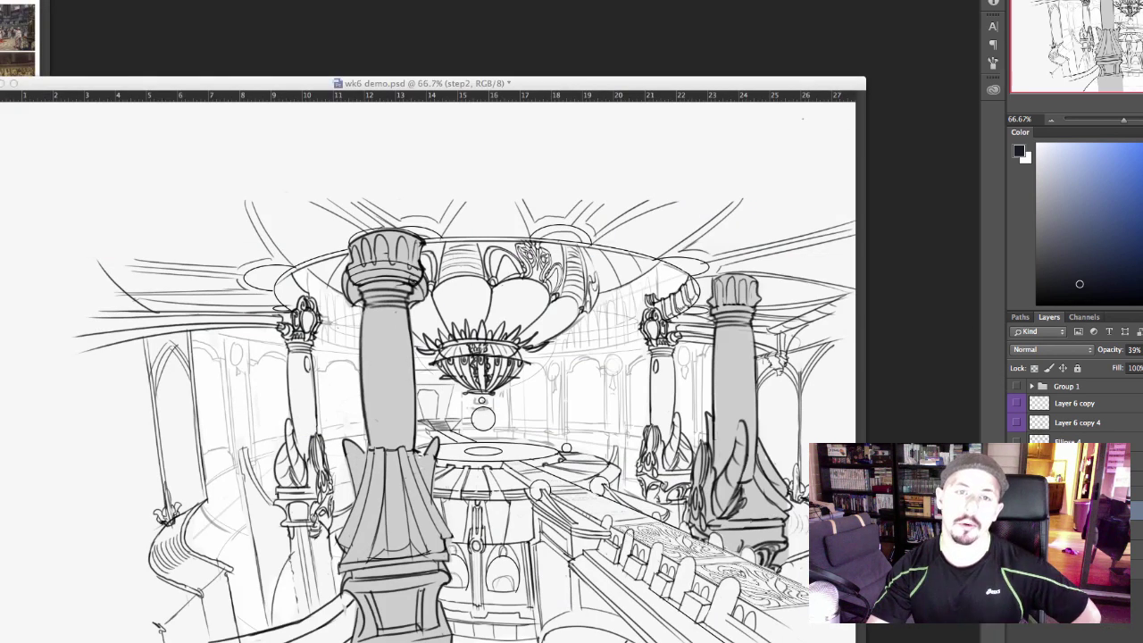
key(ctrl+Tab)
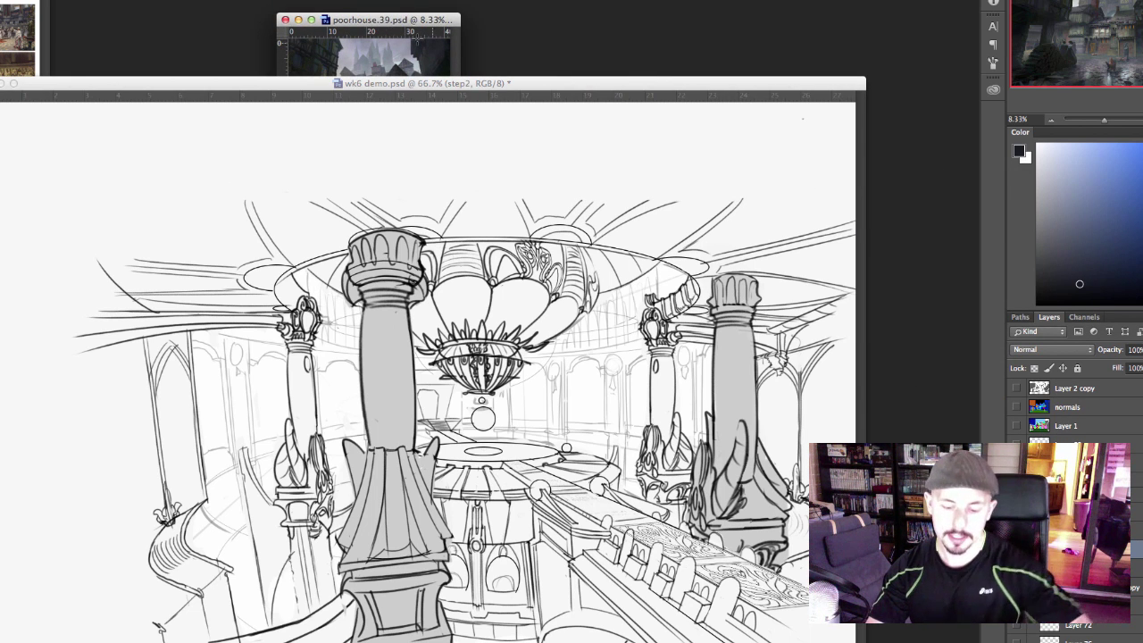
key(ctrl+Tab)
Zoom wk6 demo out to 16.7%, enlarge poorhouse.39.psd and move it up-left, then bring Finder forward
key(super+minus)
key(super+minus)
key(super+minus)
key(super+minus)
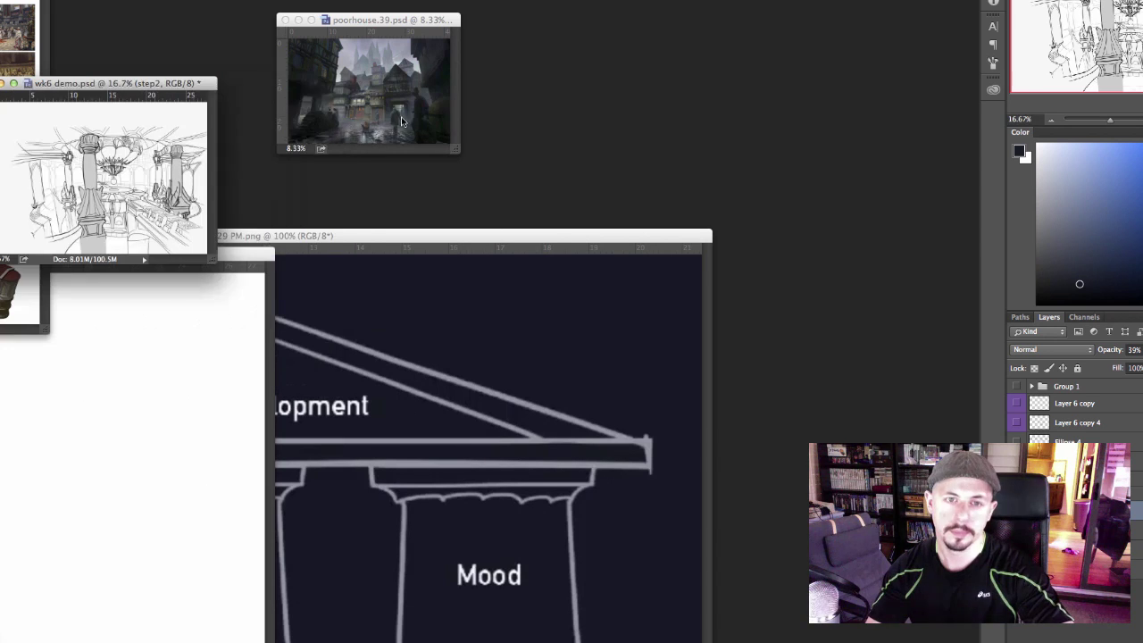
click(416, 114)
key(super+equal)
key(super+equal)
key(super+equal)
key(super+equal)
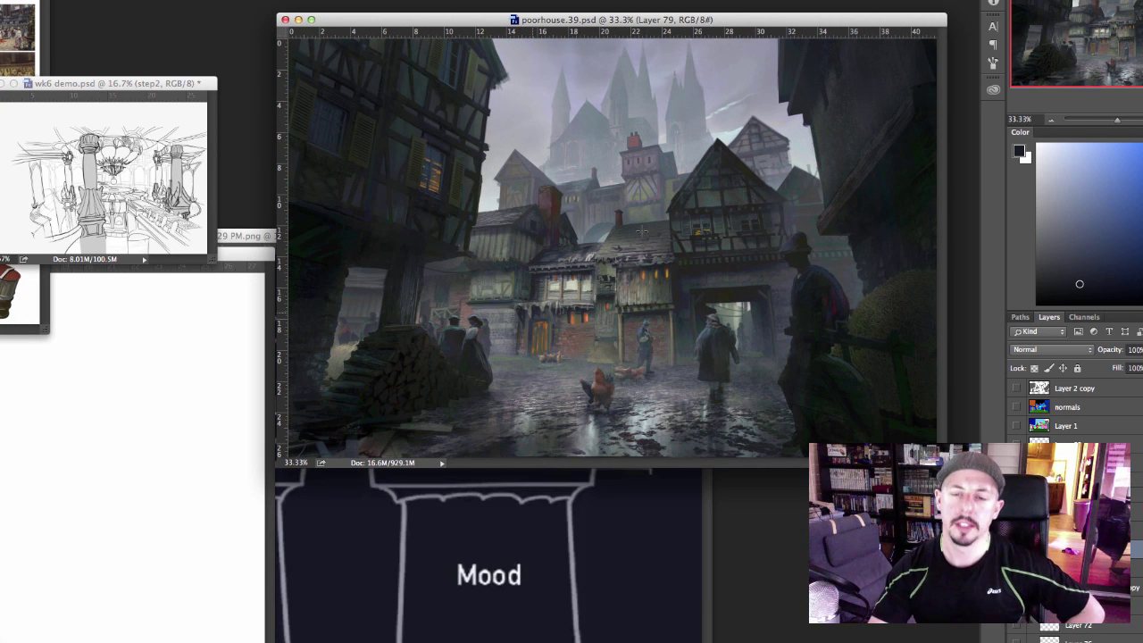
drag(780, 23, 636, 7)
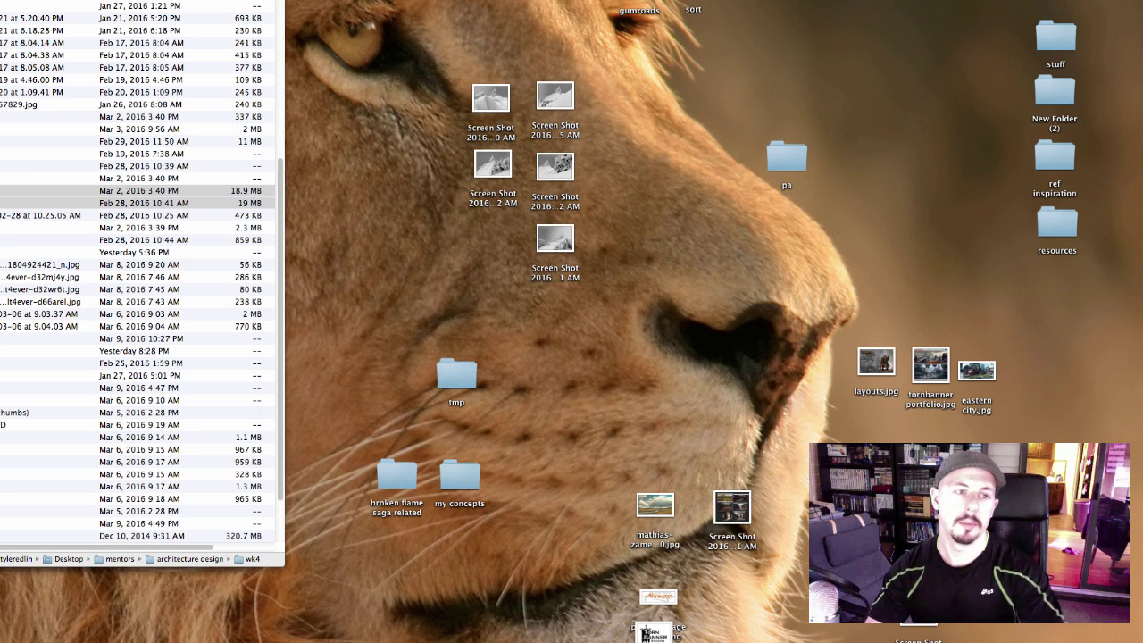
click(12, 341)
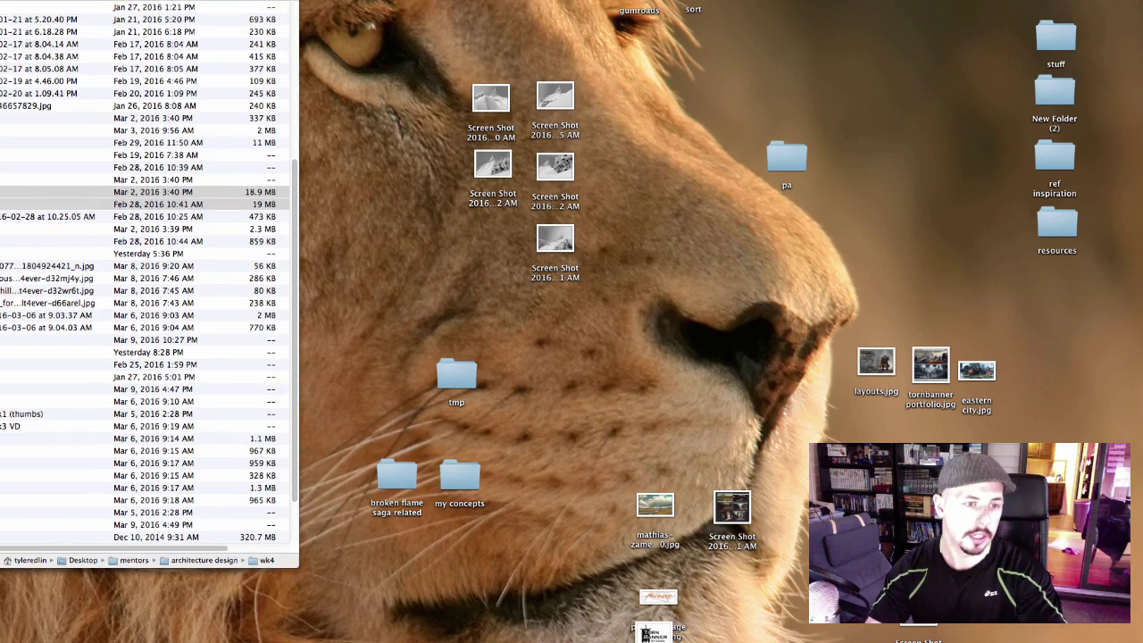